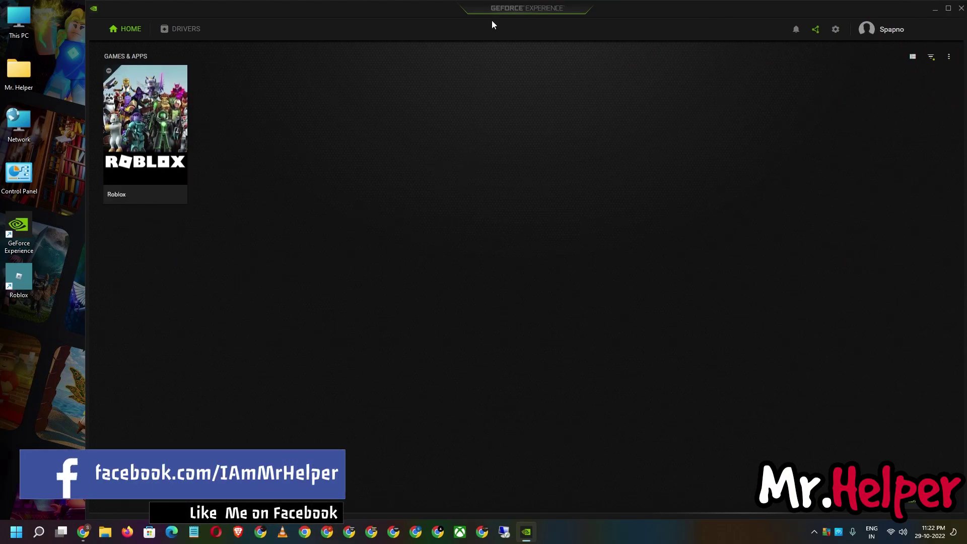
# - View the Roblox details page with its optimal settings and return to the games list
pyautogui.click(150, 137)
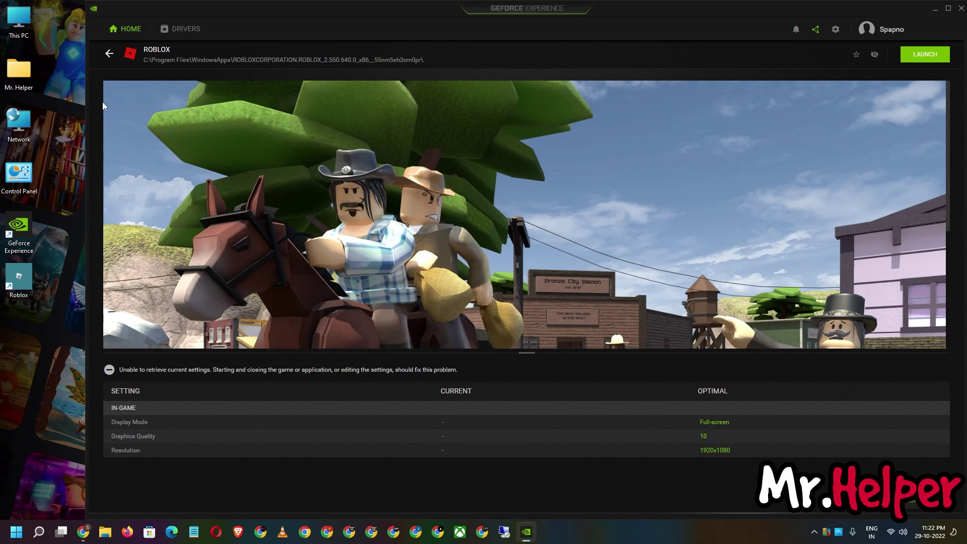
pyautogui.click(110, 54)
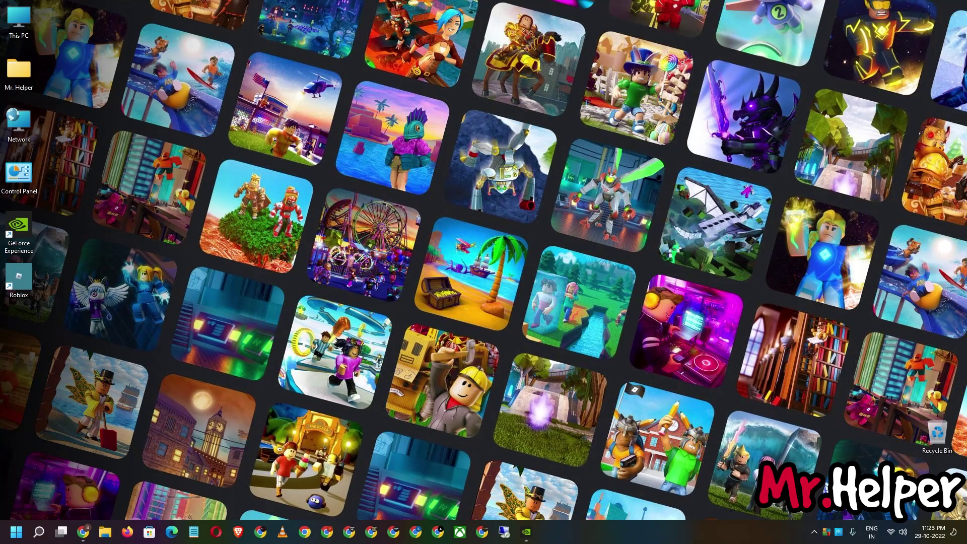
# - Switch to Chrome and subscribe to the Mr. Helper YouTube channel with notifications set to All
pyautogui.click(83, 531)
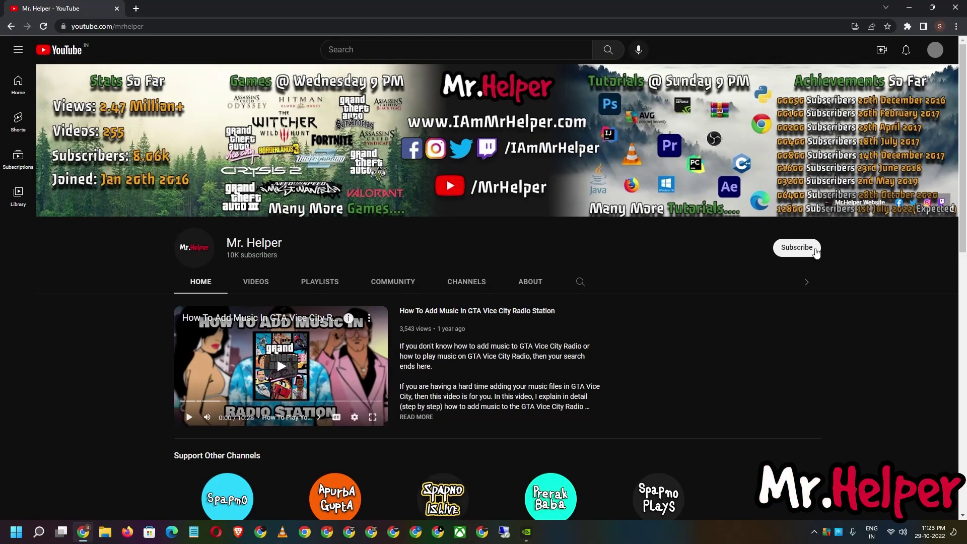
pyautogui.click(784, 250)
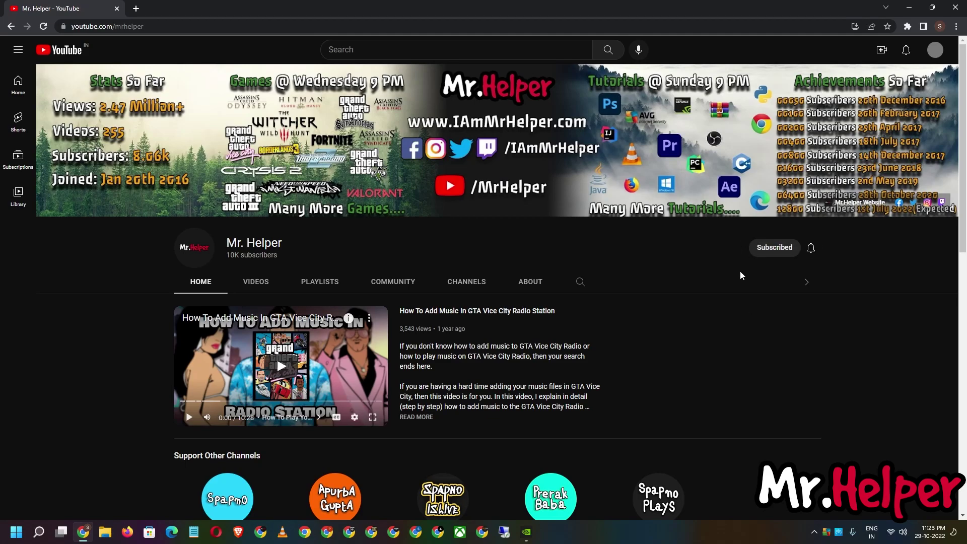
pyautogui.click(812, 255)
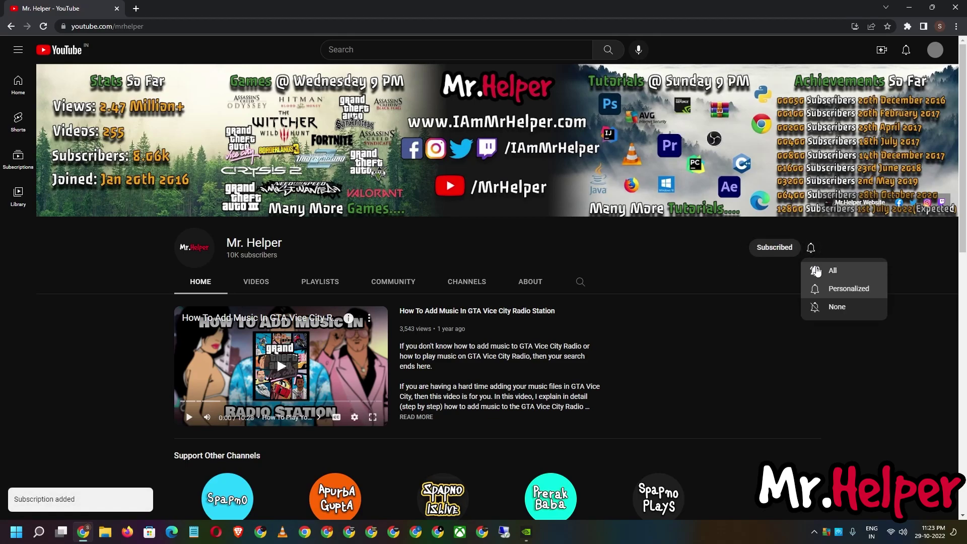
pyautogui.click(815, 270)
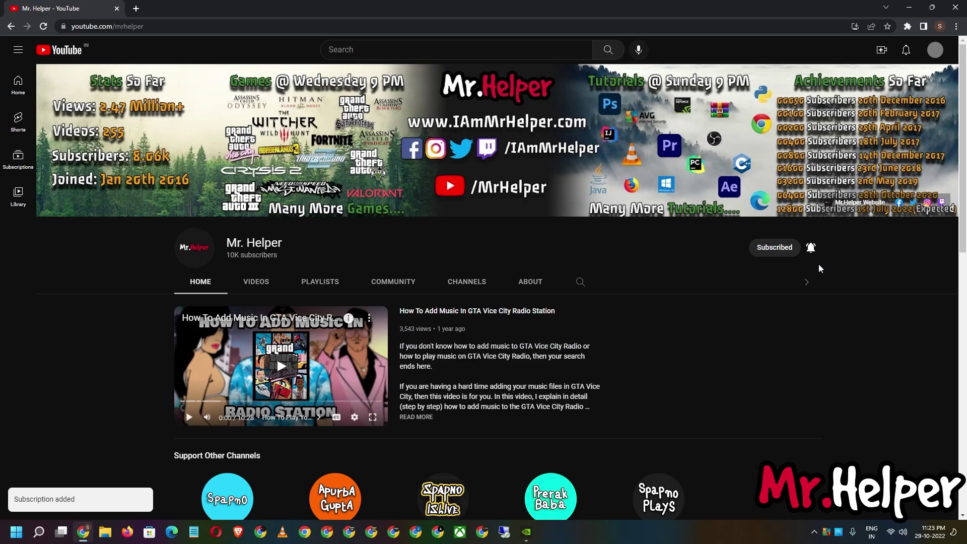
pyautogui.scroll(-2, 826, 272)
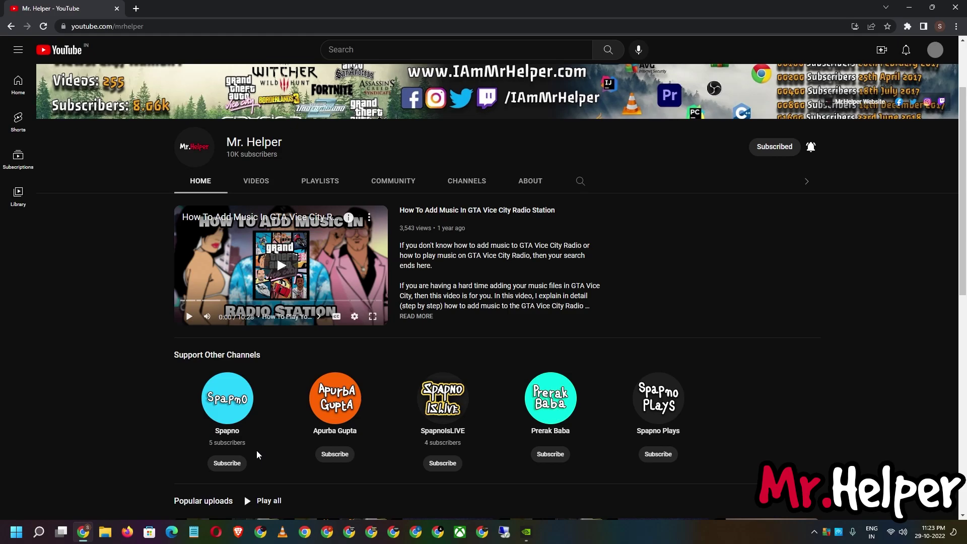
pyautogui.scroll(2, 257, 453)
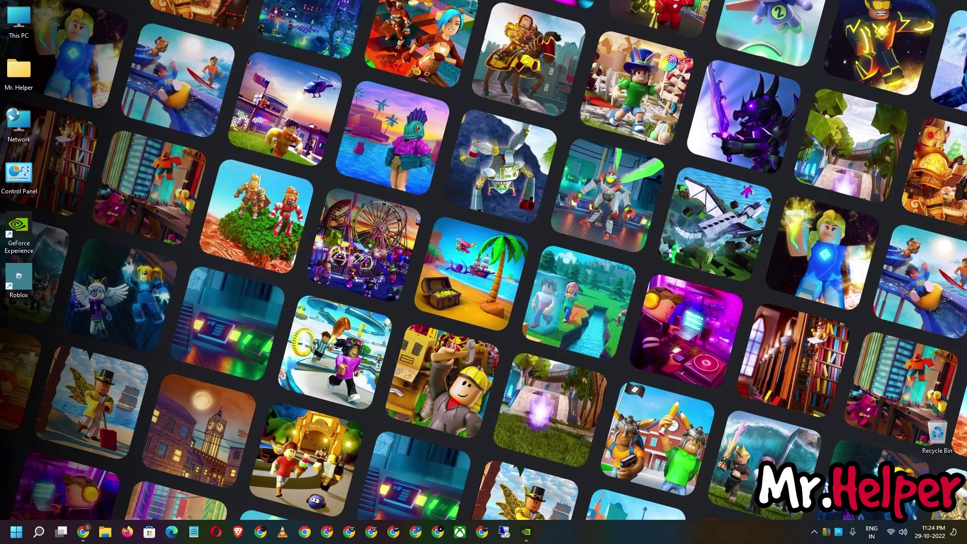
# - Switch to GeForce Experience and check for updates to the graphics driver
pyautogui.click(532, 532)
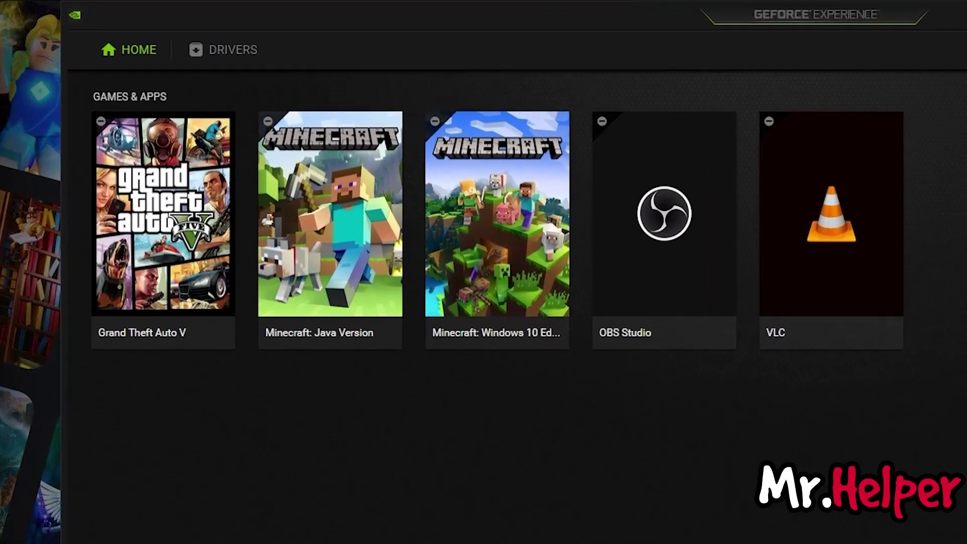
pyautogui.click(226, 50)
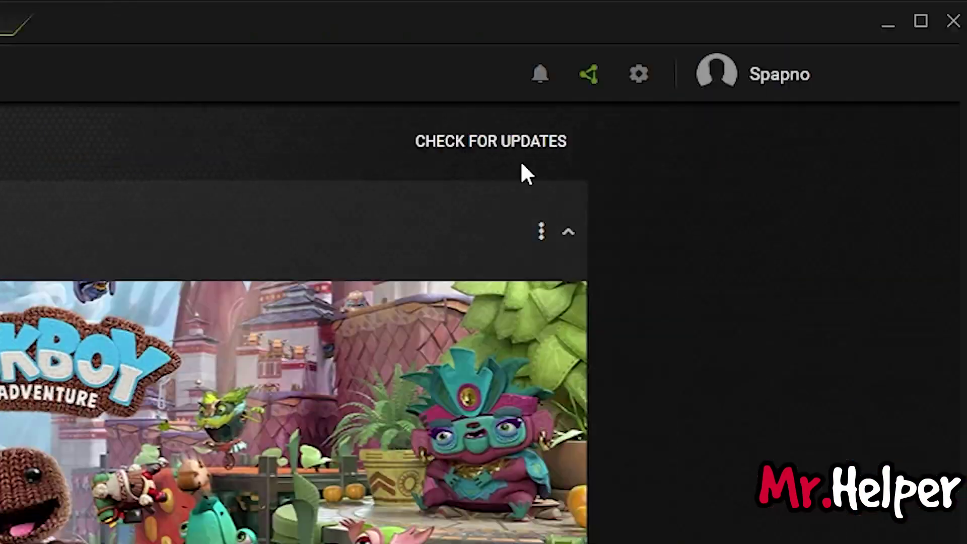
pyautogui.click(463, 149)
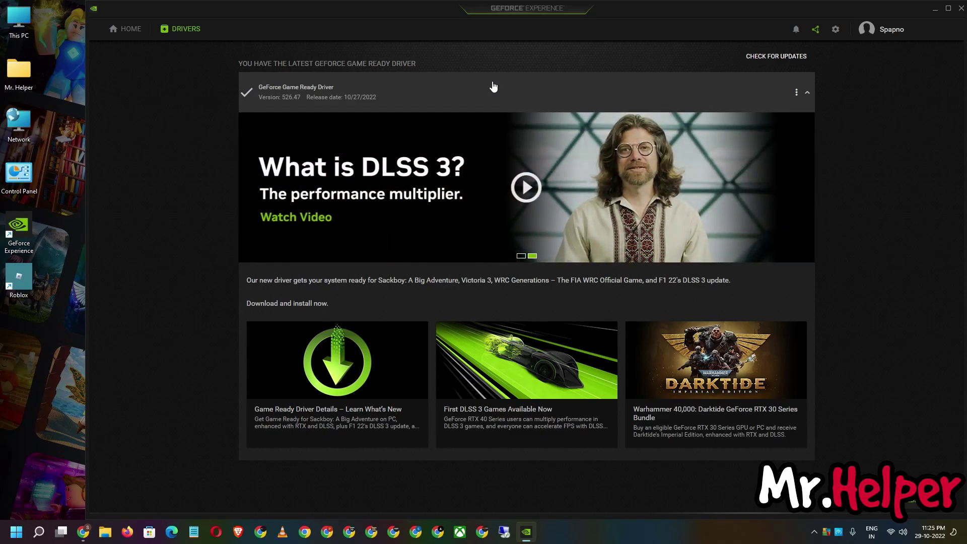
# - Return to the Home page and scan for games & apps
pyautogui.click(130, 31)
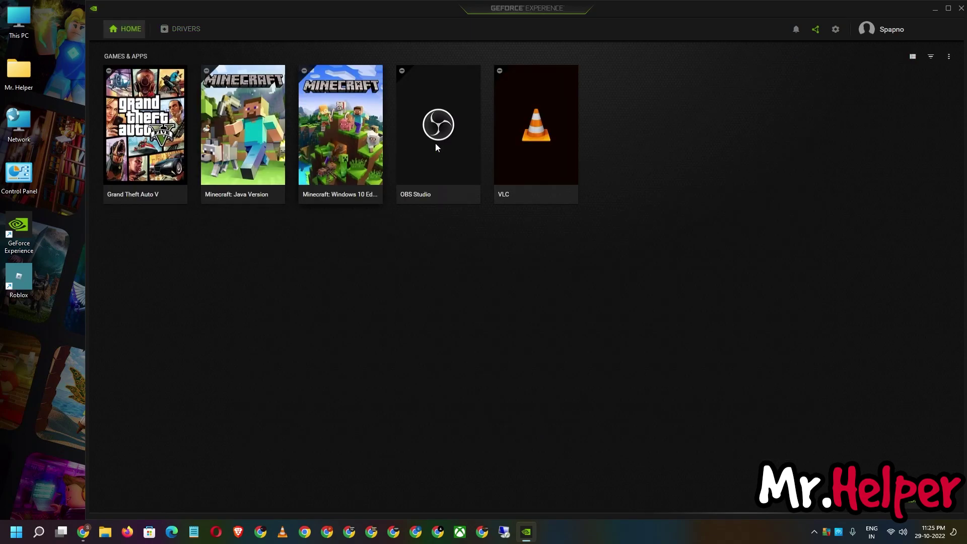
pyautogui.click(932, 112)
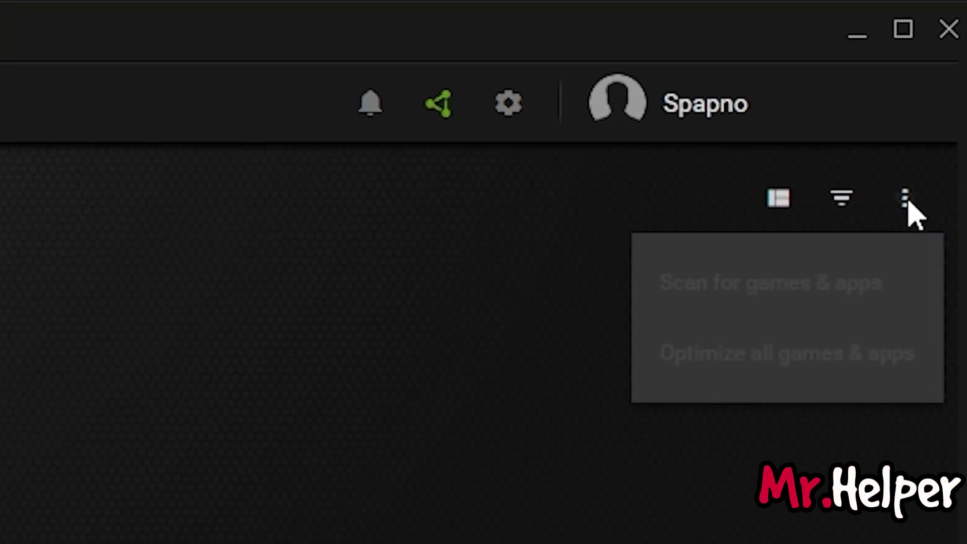
pyautogui.click(828, 295)
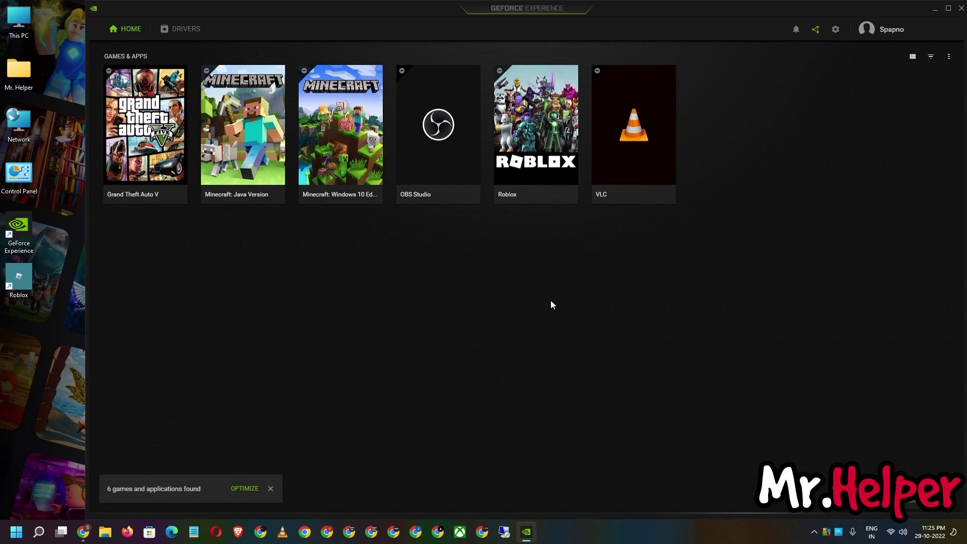
# - Examine the Roblox details page with its in-game settings and go back to the games list
pyautogui.moveTo(541, 166)
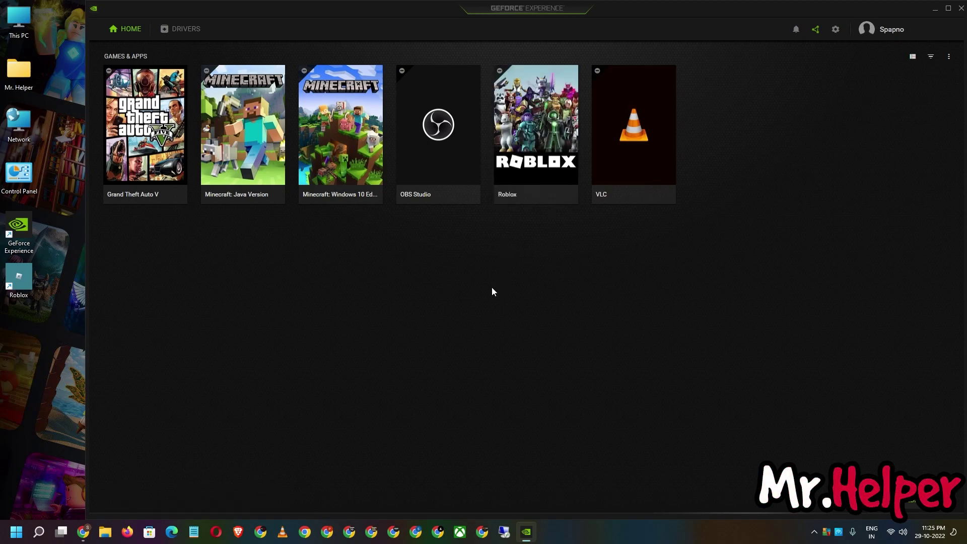
pyautogui.click(535, 140)
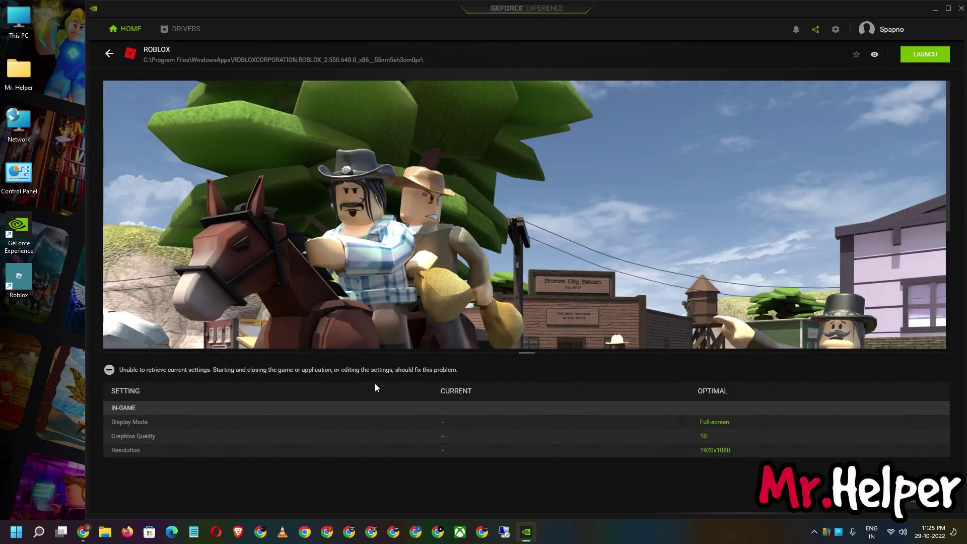
pyautogui.click(110, 54)
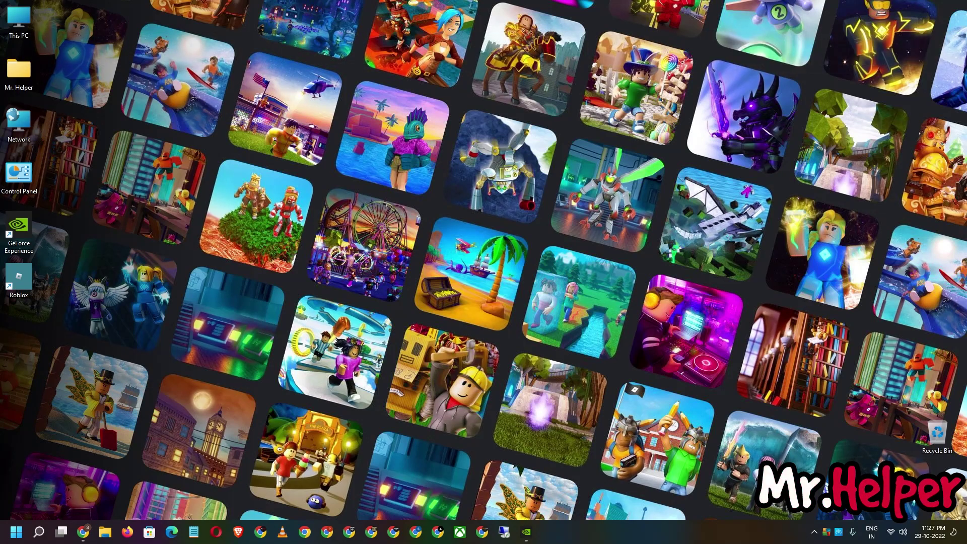
# - Bring GeForce Experience back up from the desktop and scan for games & apps again
pyautogui.click(526, 532)
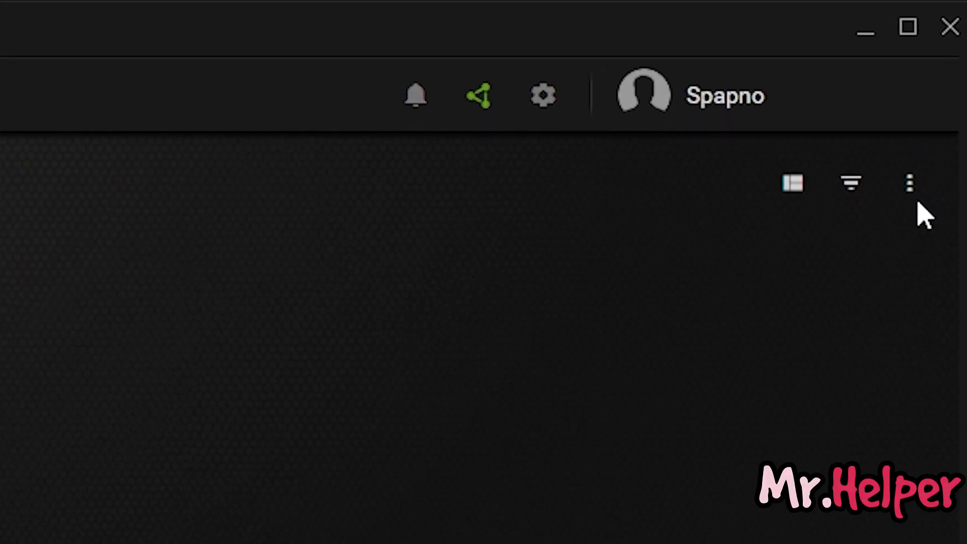
pyautogui.click(910, 185)
pyautogui.click(832, 272)
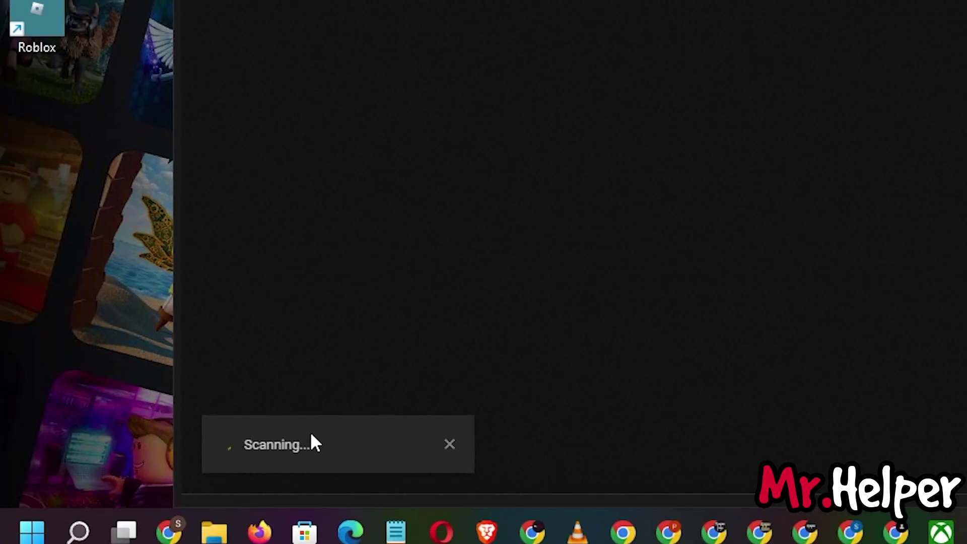
# - Filter the Games & Apps list to show only Hidden entries
pyautogui.moveTo(83, 149)
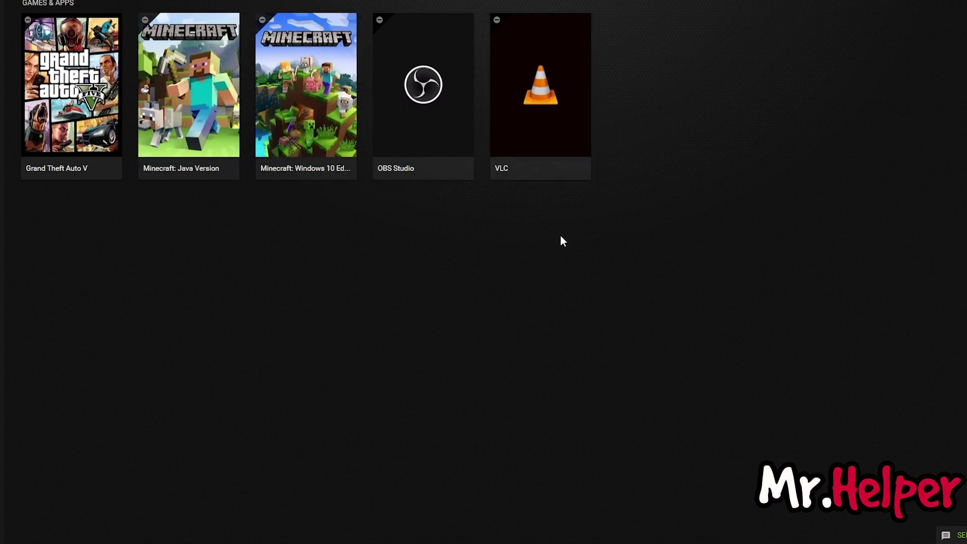
pyautogui.click(894, 89)
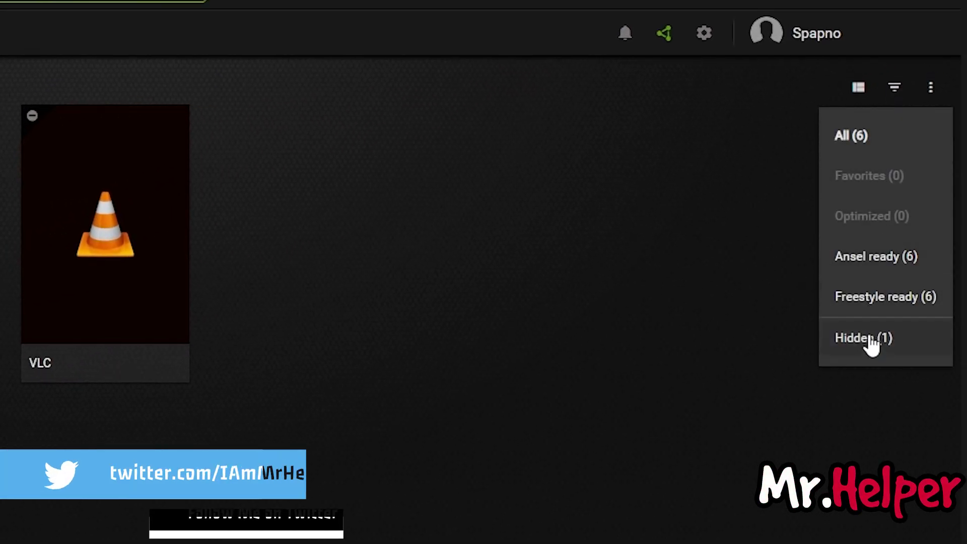
pyautogui.click(869, 135)
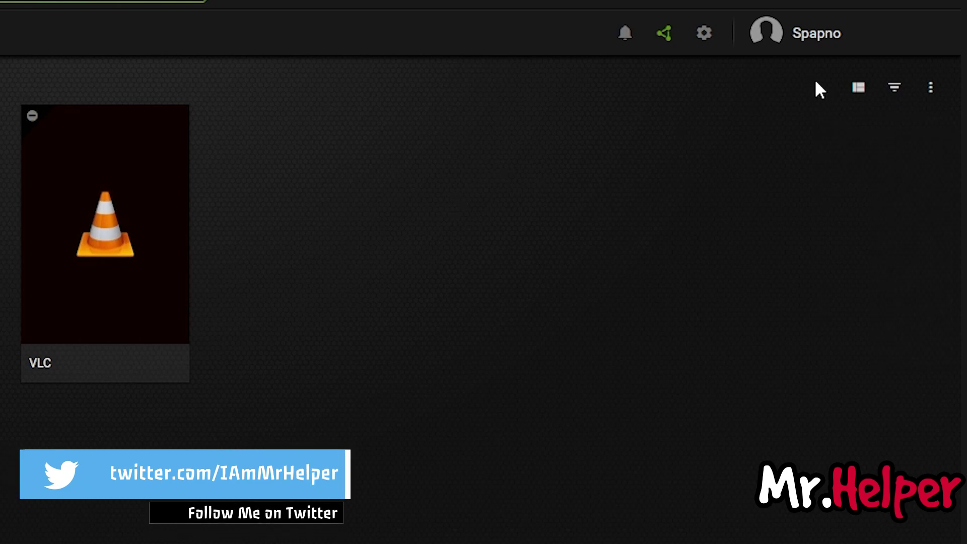
pyautogui.click(894, 89)
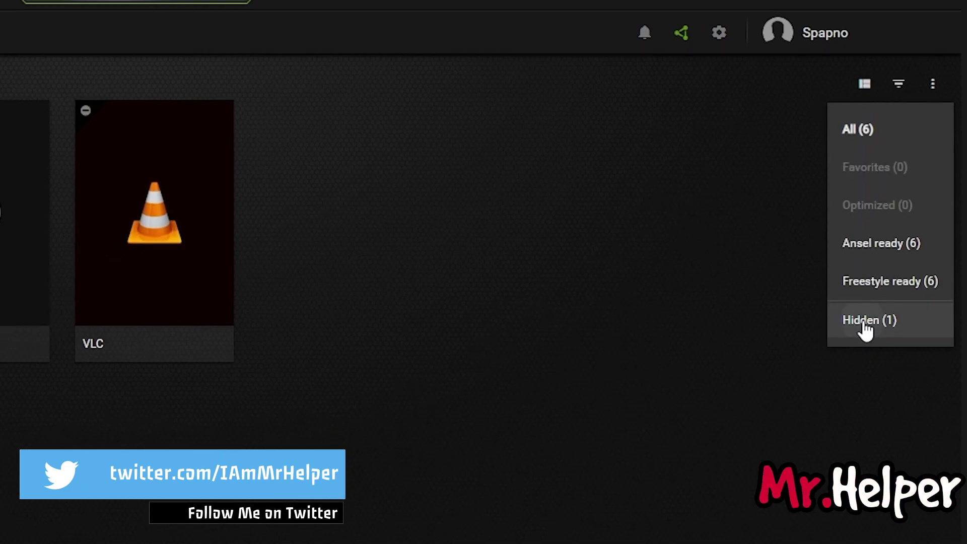
pyautogui.click(865, 327)
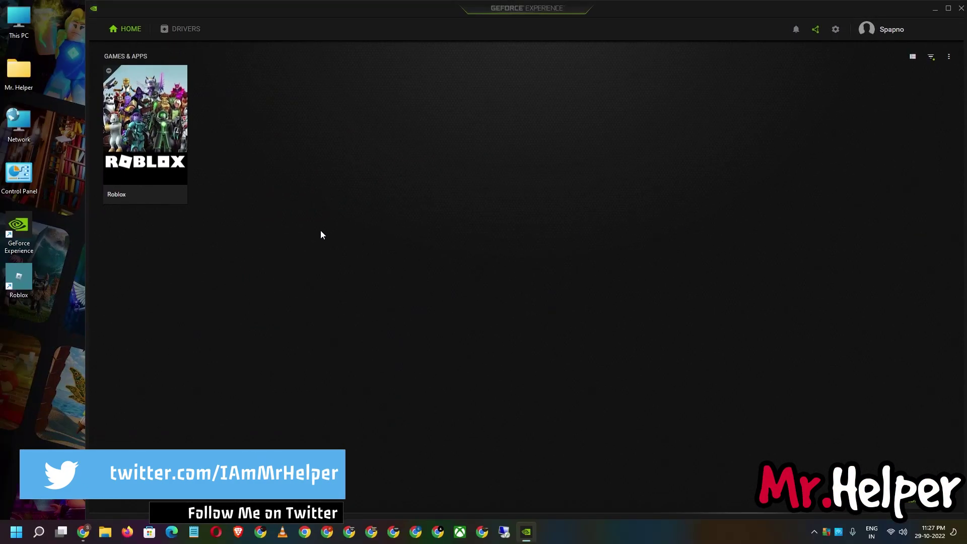
# - Unhide Roblox and set the Games & Apps filter back to All
pyautogui.moveTo(165, 174)
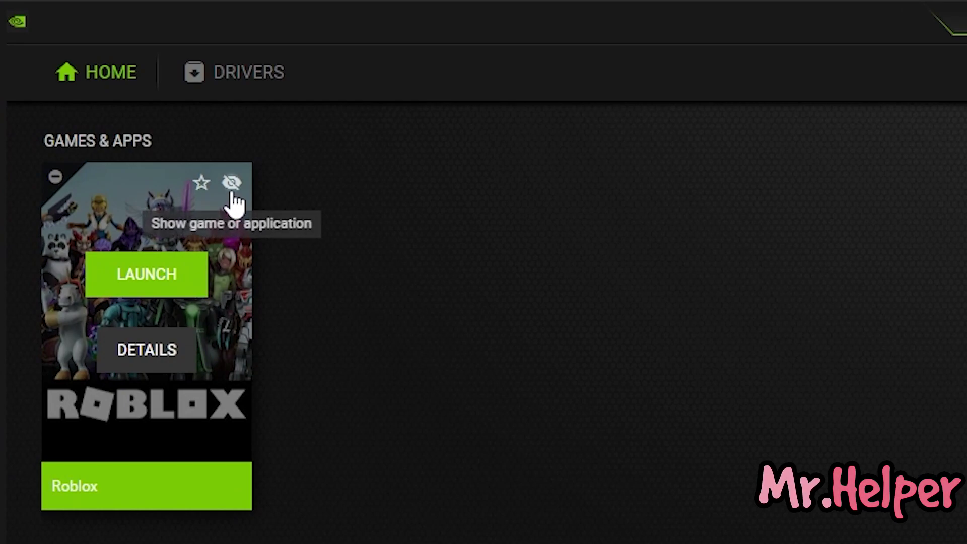
pyautogui.click(231, 191)
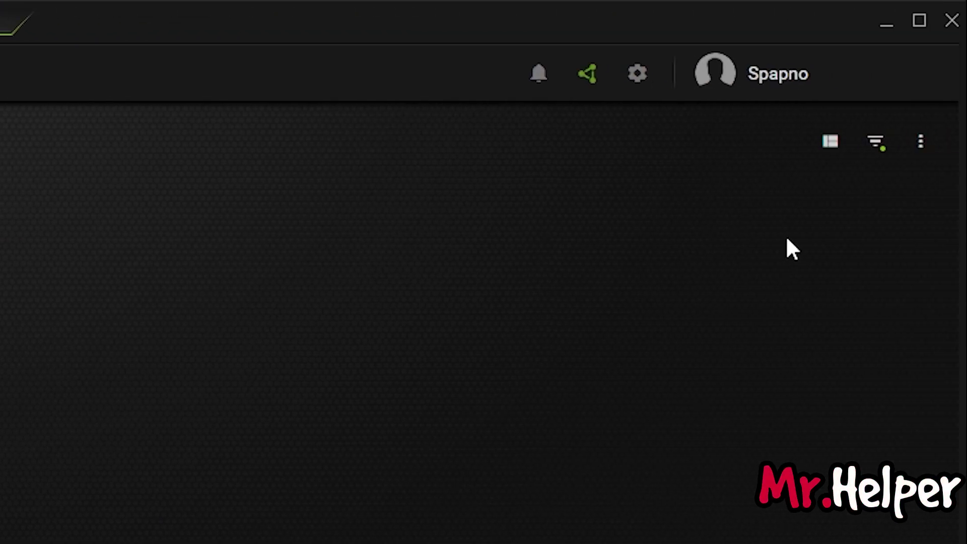
pyautogui.click(875, 145)
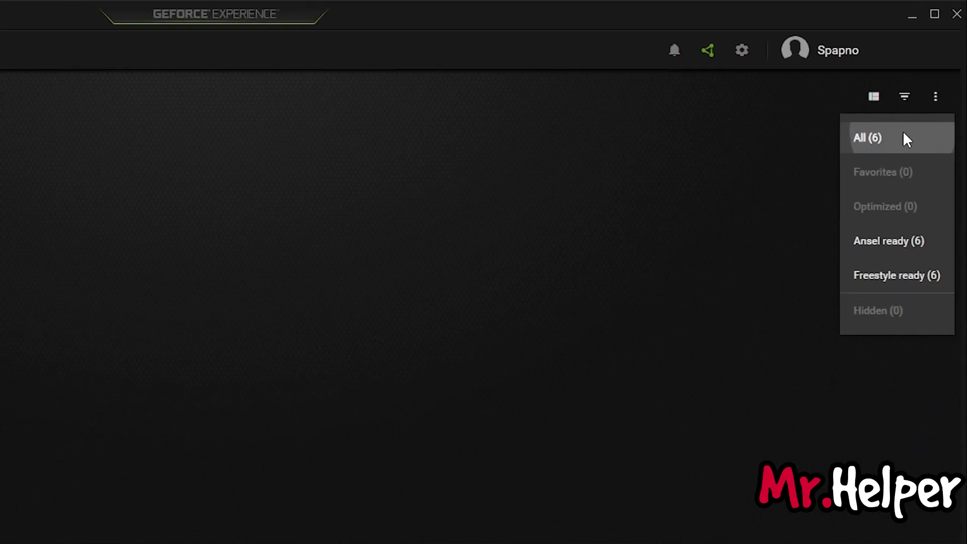
pyautogui.click(905, 139)
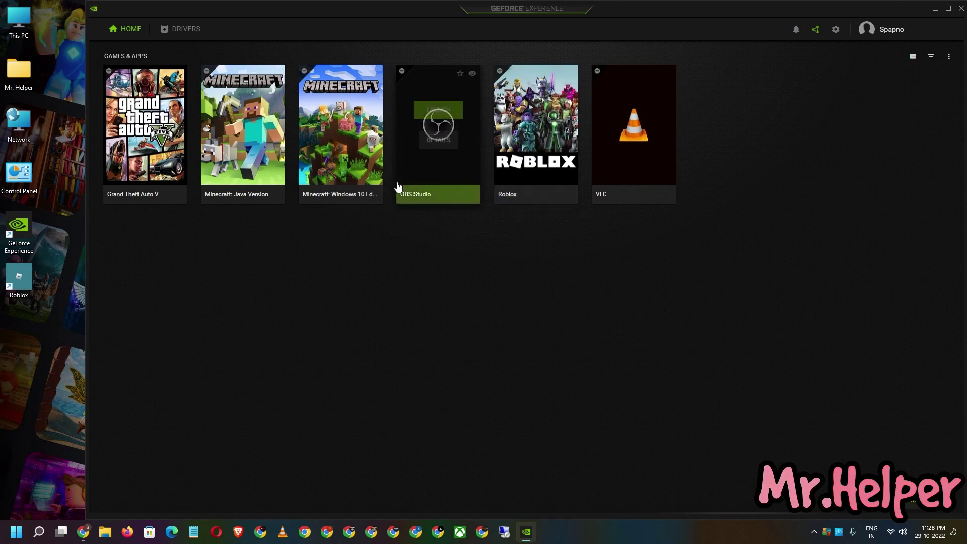
# - Hide Roblox and Grand Theft Auto V from the Games & Apps list
pyautogui.moveTo(332, 141)
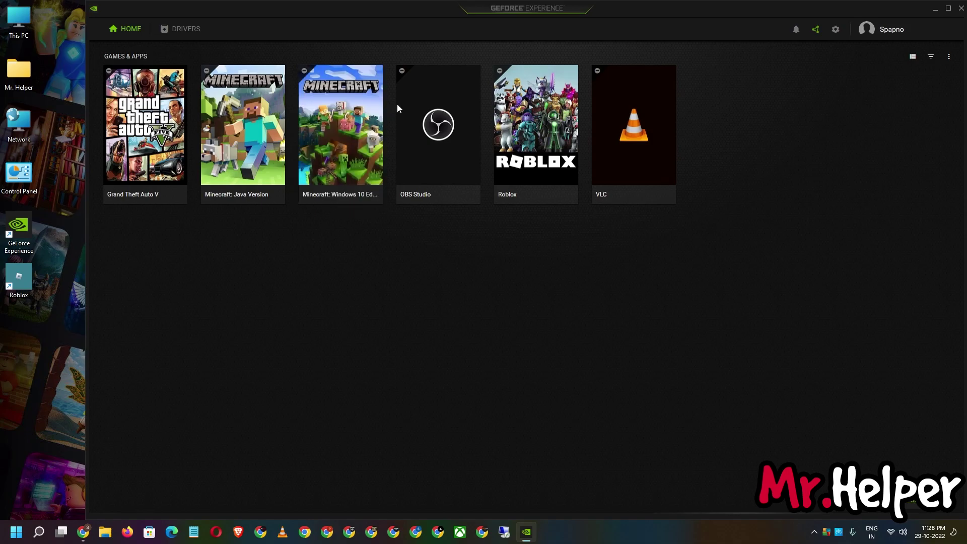
pyautogui.moveTo(538, 96)
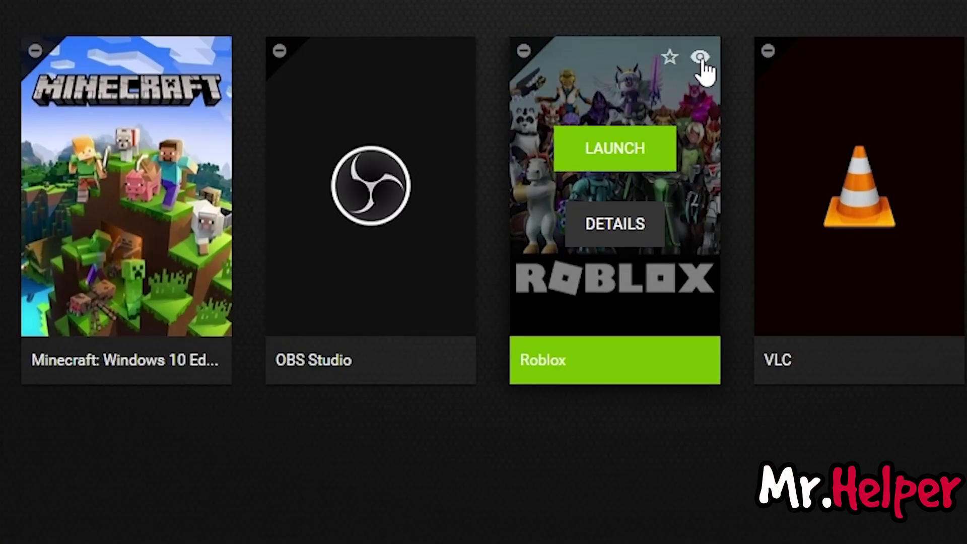
pyautogui.click(702, 58)
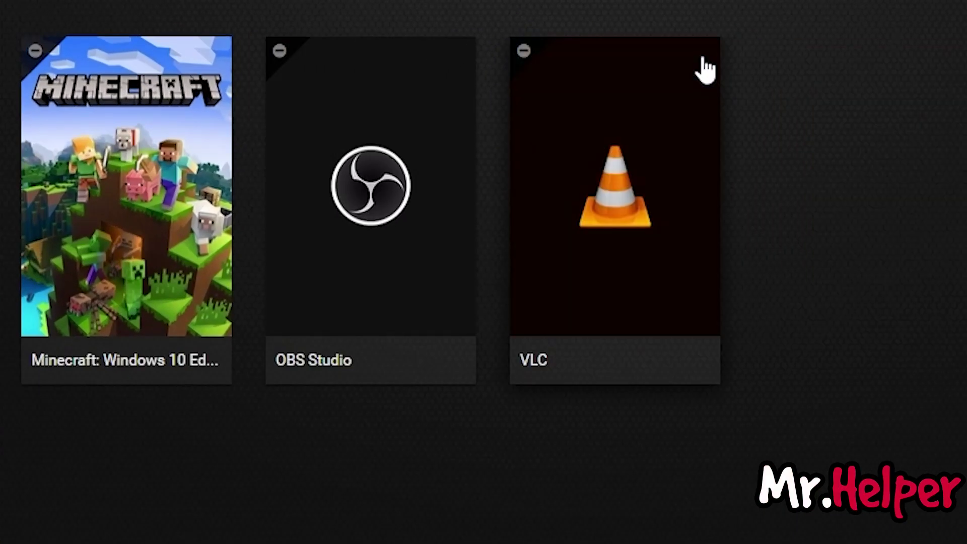
pyautogui.moveTo(220, 71)
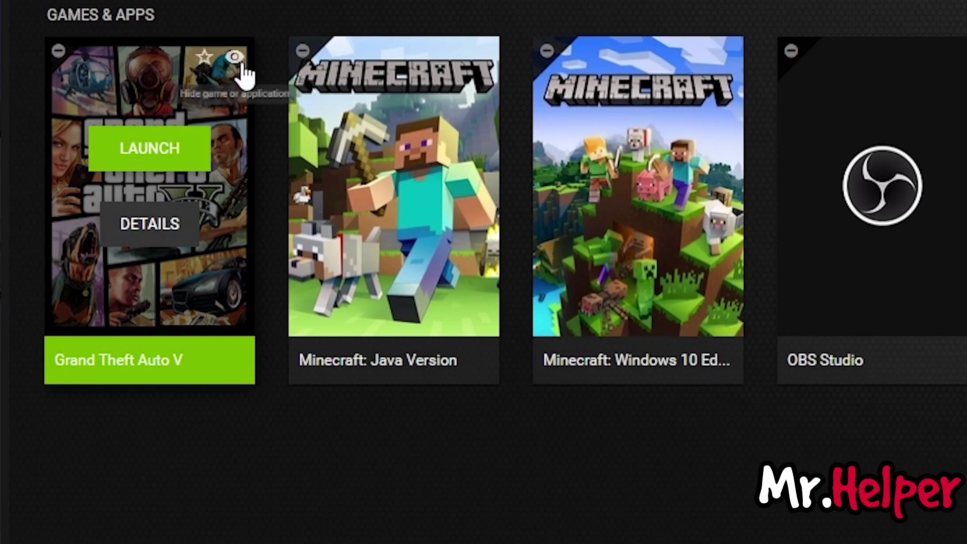
pyautogui.click(239, 68)
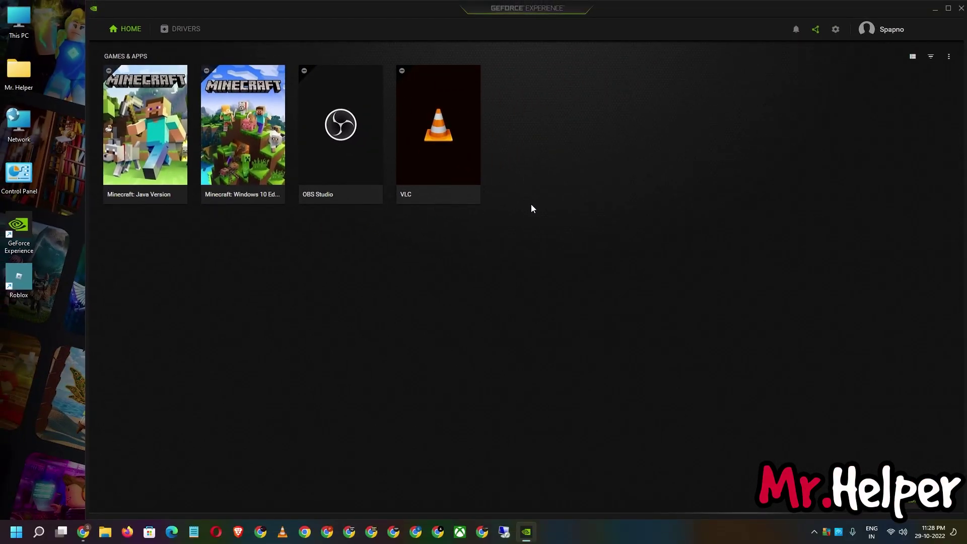
# - Scan for games & apps with Roblox and Grand Theft Auto V hidden
pyautogui.click(949, 57)
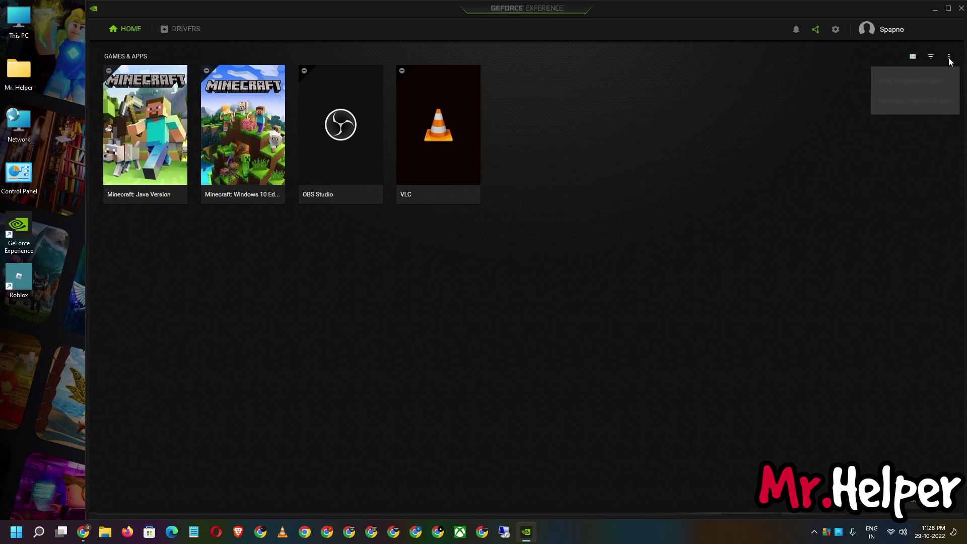
pyautogui.click(931, 80)
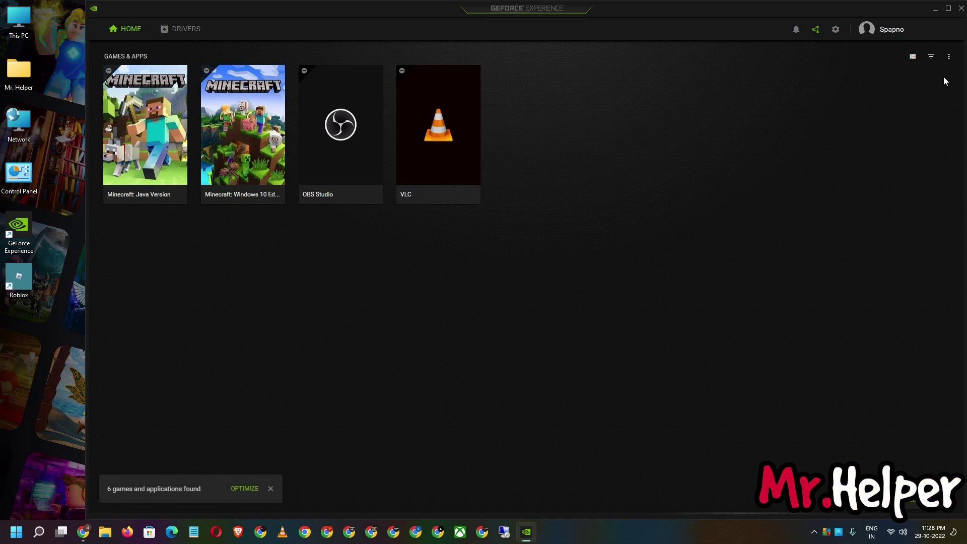
# - Unhide Grand Theft Auto V and Roblox from the Hidden entries, and set the Games & Apps filter back to All
pyautogui.click(931, 59)
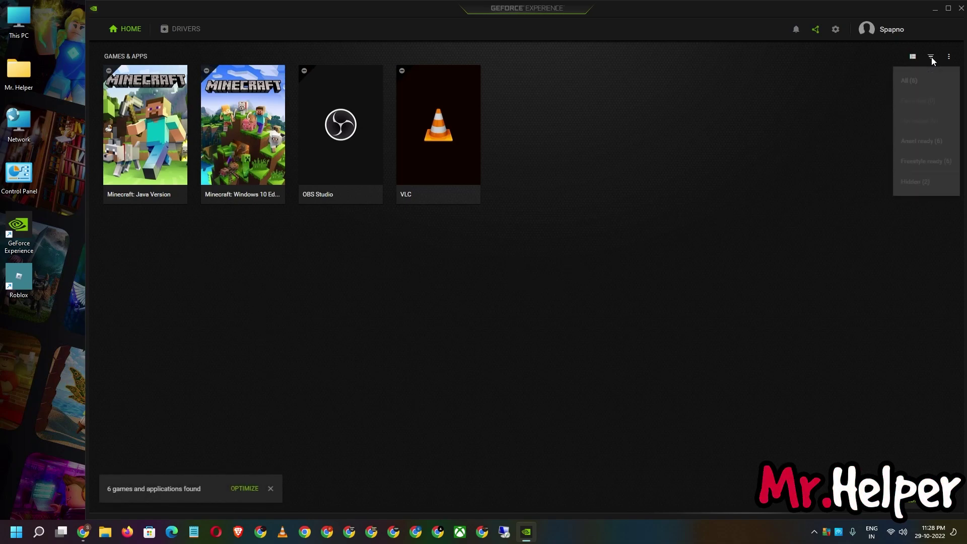
pyautogui.click(917, 183)
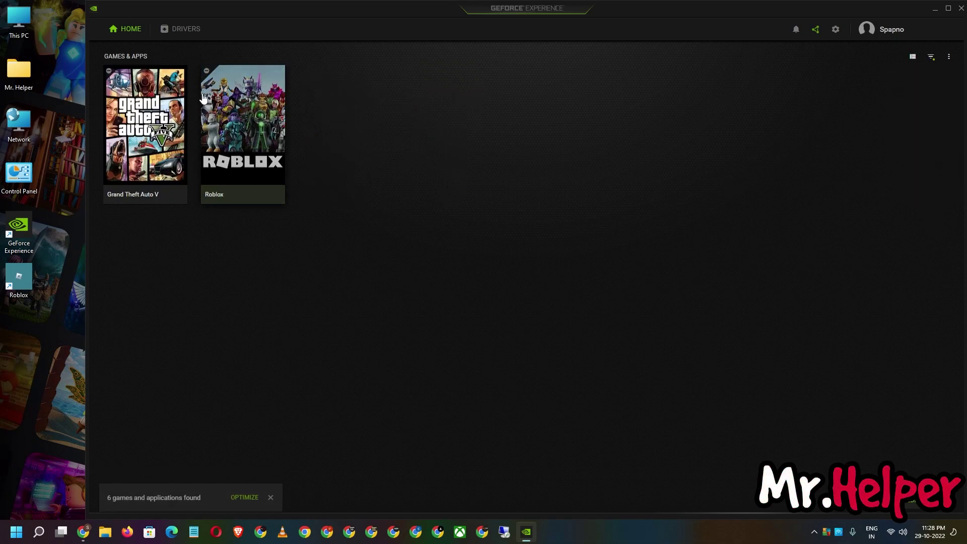
pyautogui.click(180, 79)
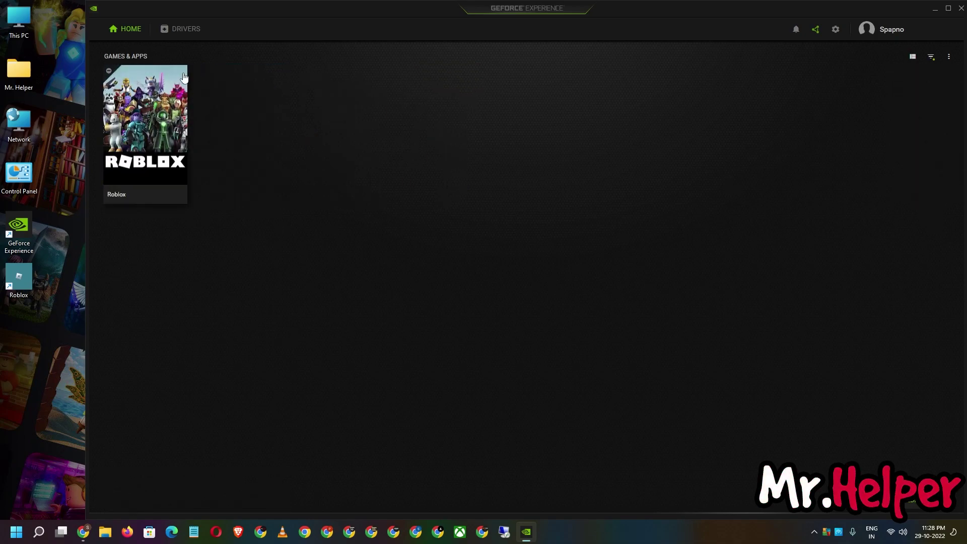
pyautogui.click(184, 77)
pyautogui.click(931, 57)
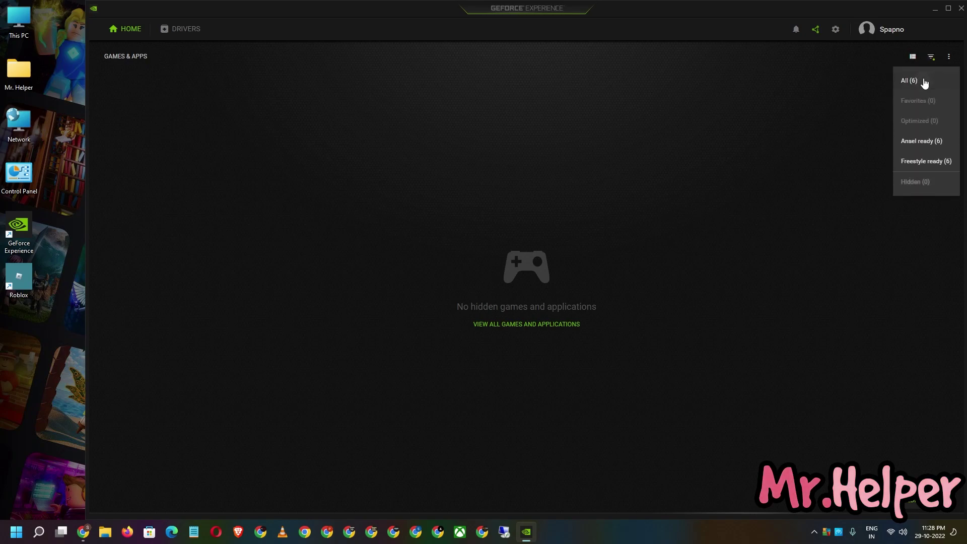
pyautogui.click(909, 76)
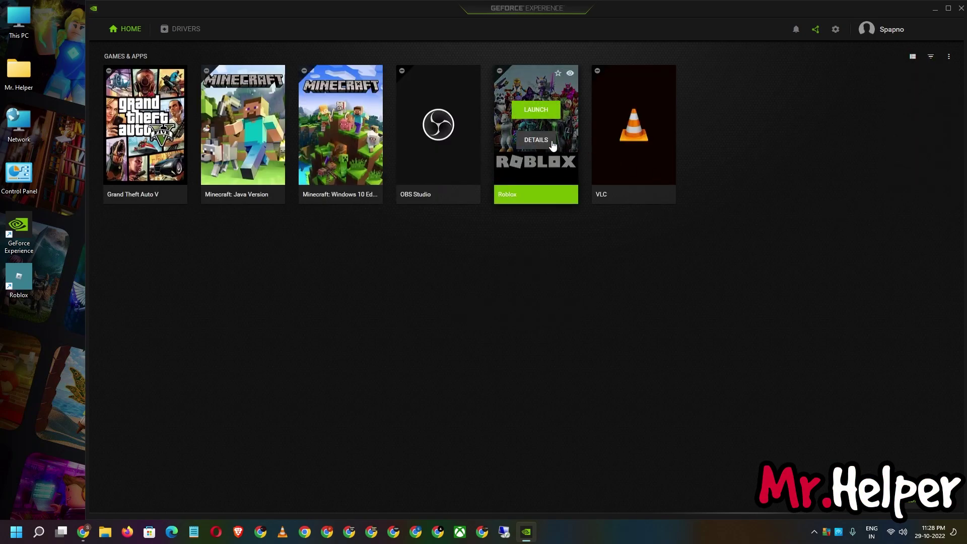
# - Review Roblox's current and optimal in-game settings on its details page, and return to the games list
pyautogui.click(544, 141)
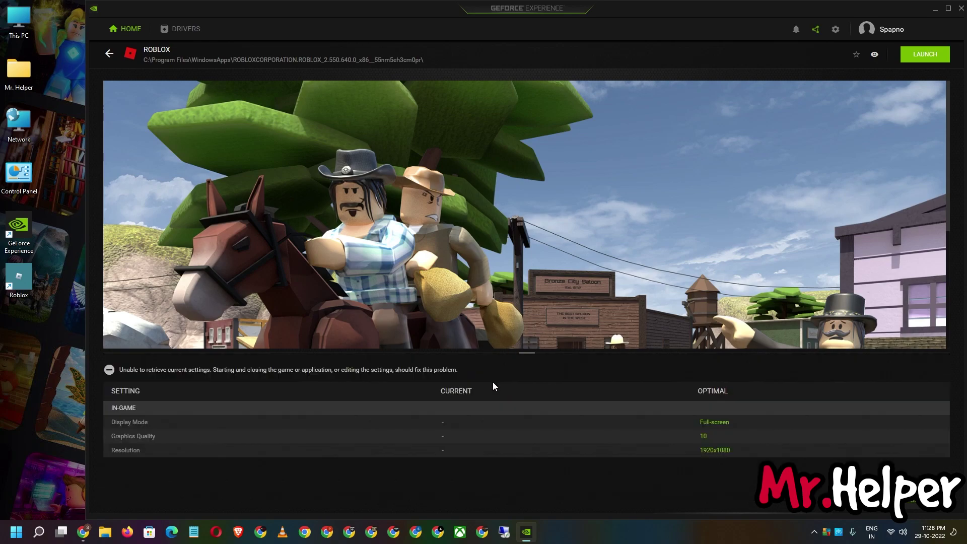
pyautogui.click(109, 53)
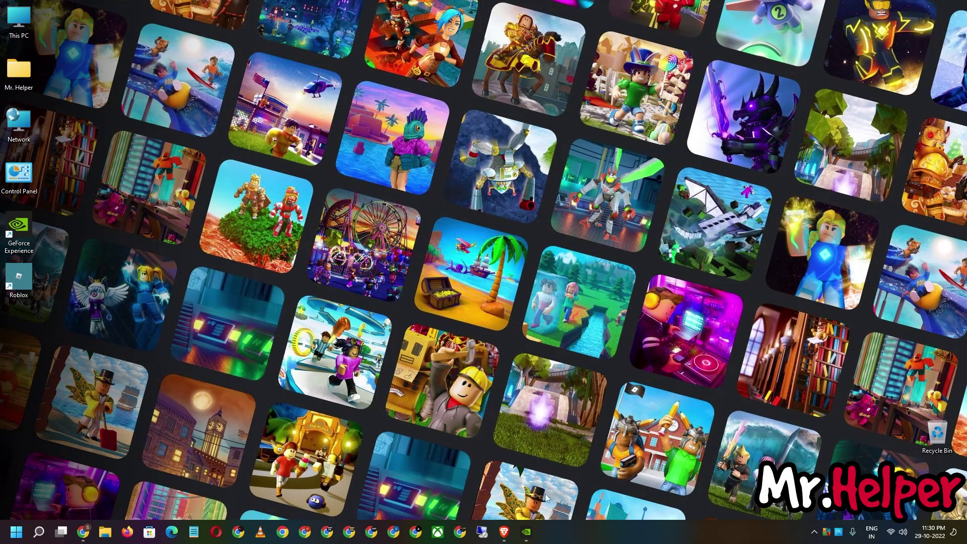
# - Switch to the Brave browser, search Google for IAmMrHelper and open the iammrhelper.com website
pyautogui.click(504, 531)
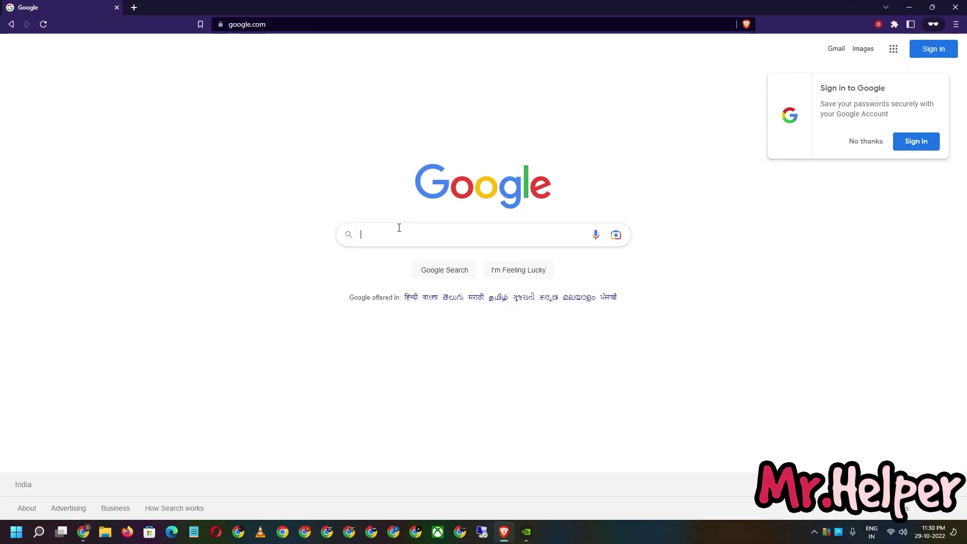
pyautogui.click(399, 228)
pyautogui.write('IAmMrHelper')
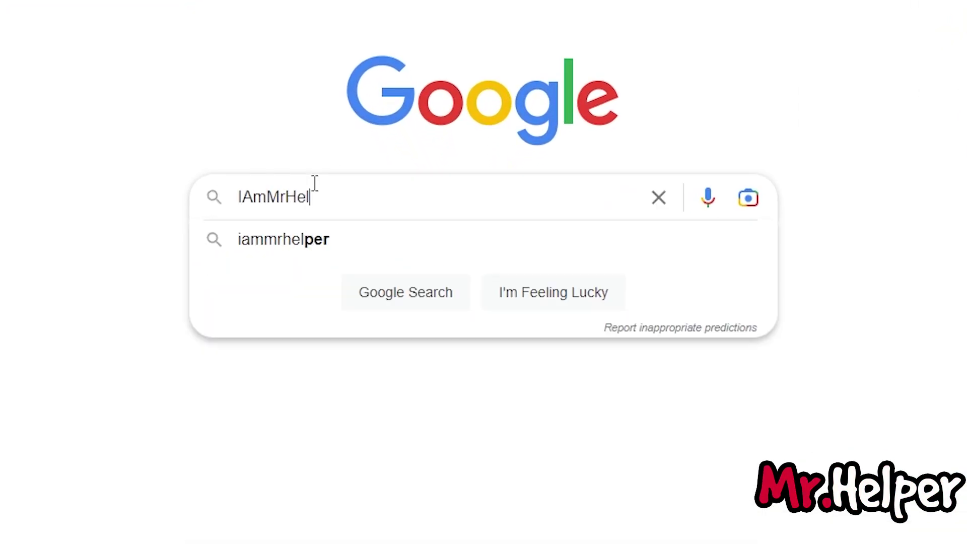
pyautogui.press('Escape')
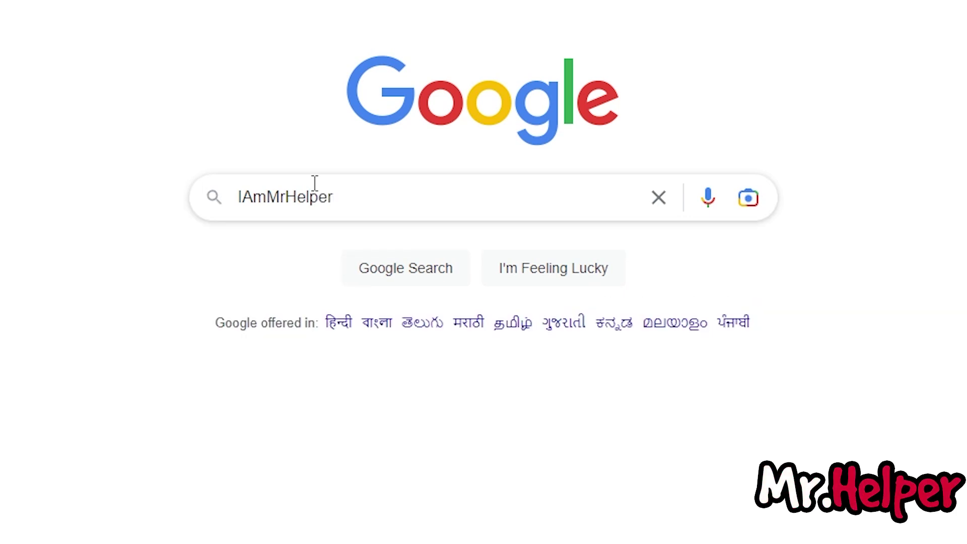
pyautogui.press('Return')
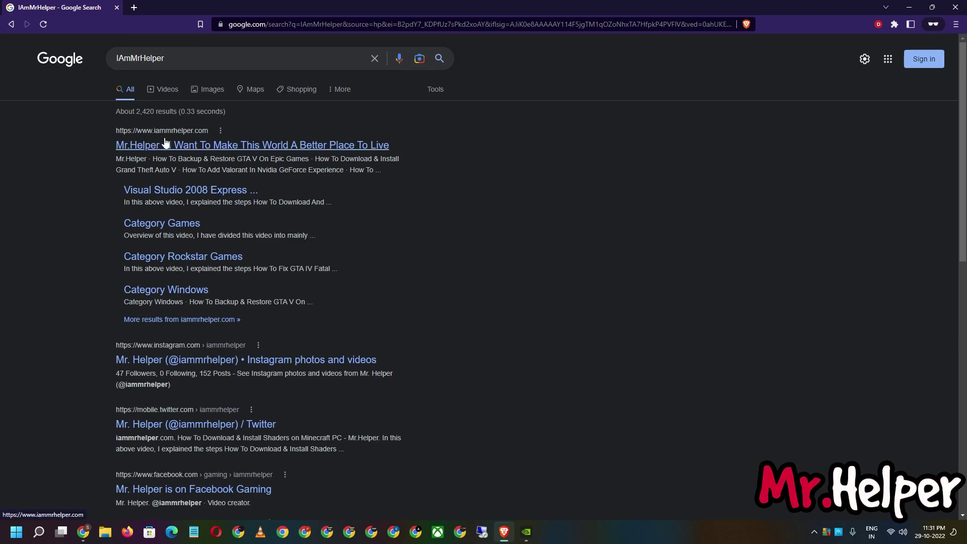
pyautogui.click(262, 147)
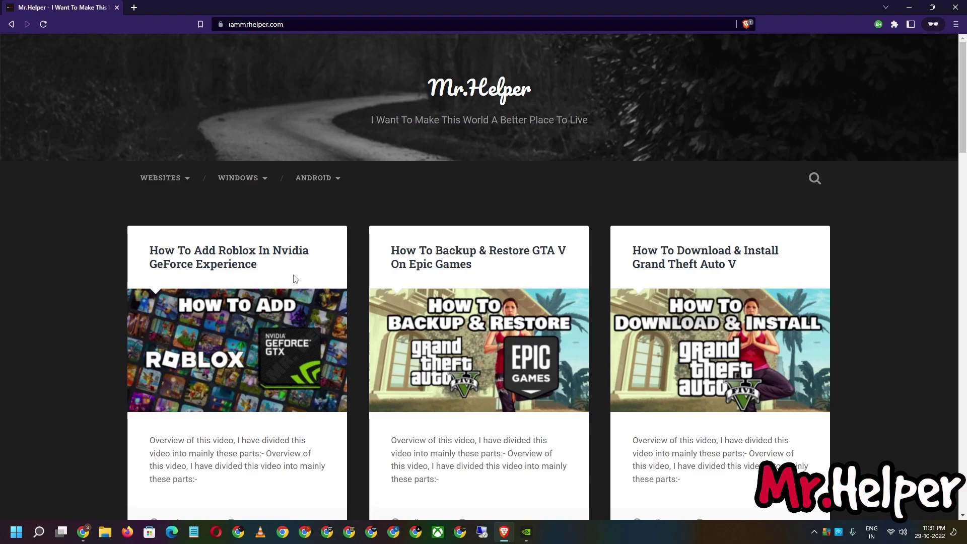
pyautogui.click(811, 180)
pyautogui.click(281, 94)
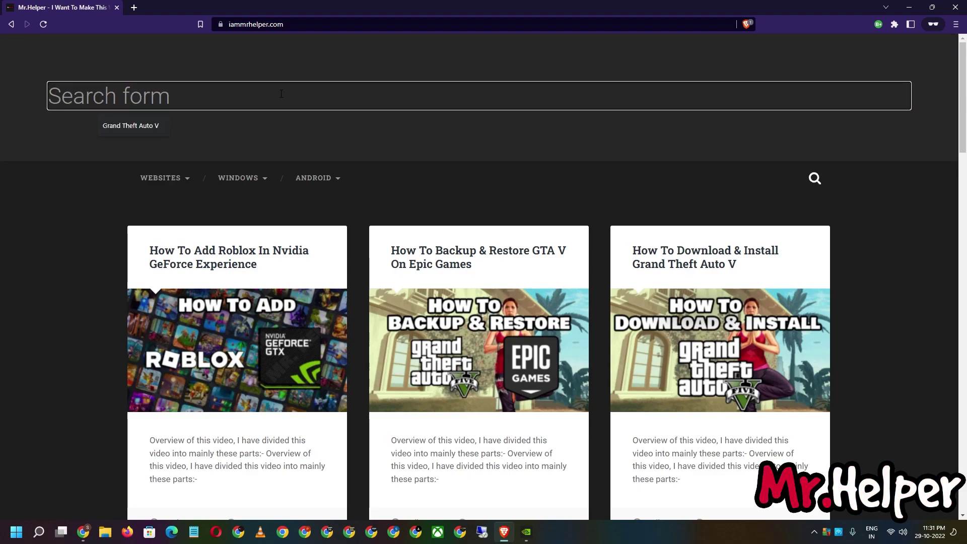
pyautogui.write('Roblox')
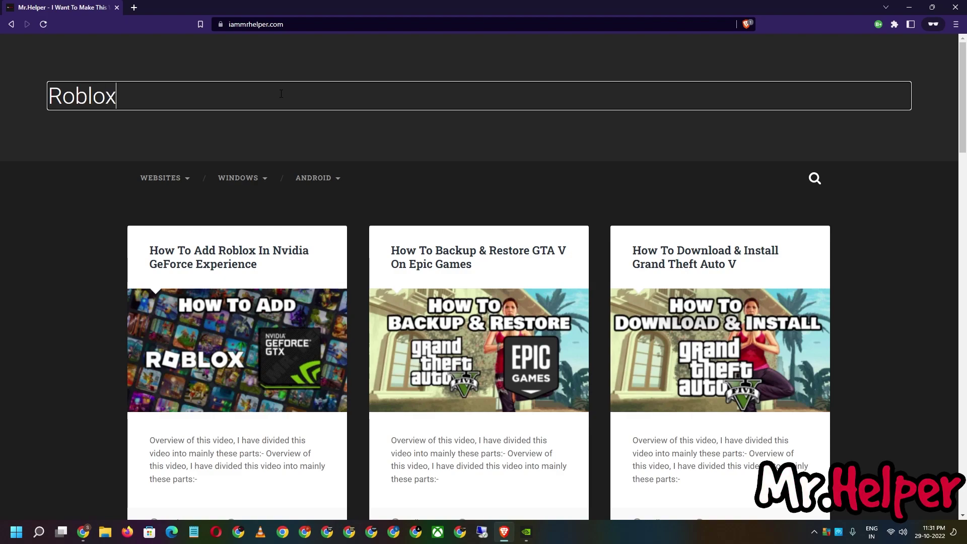
pyautogui.moveTo(123, 97); pyautogui.dragTo(48, 96)
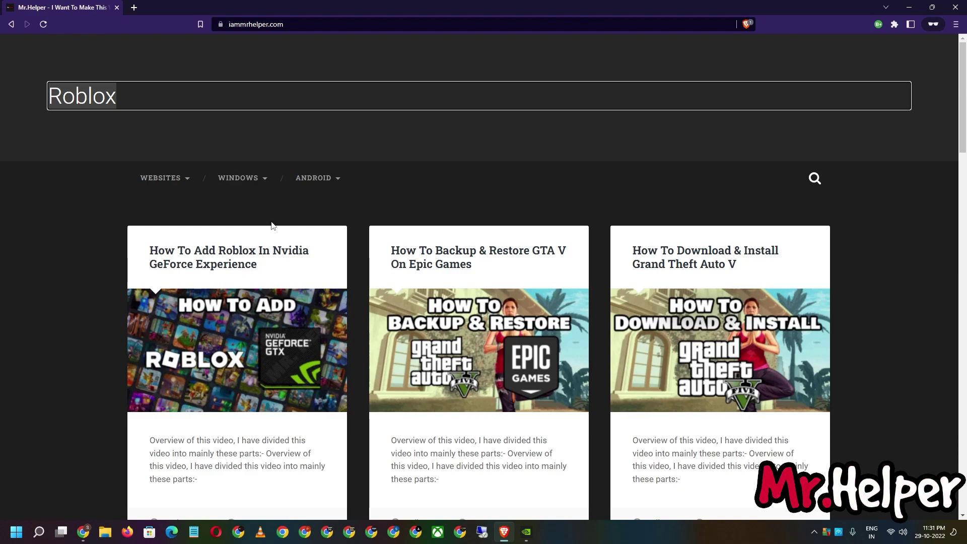
pyautogui.press('BackSpace')
pyautogui.click(230, 206)
# - Browse the site's Windows games by Roblox Corporation to ROBLOX and open the article How To Add Roblox In Nvidia GeForce Experience
pyautogui.moveTo(217, 192)
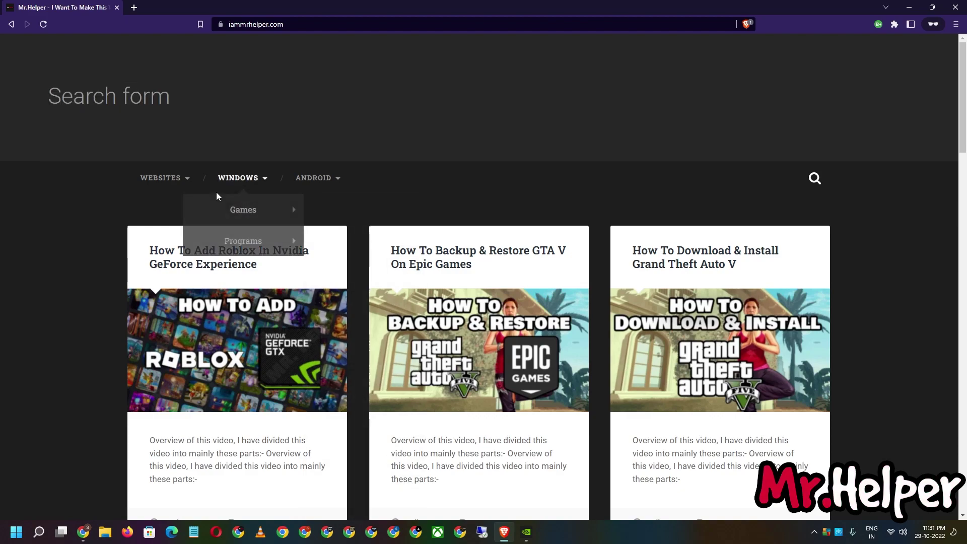
pyautogui.moveTo(218, 219)
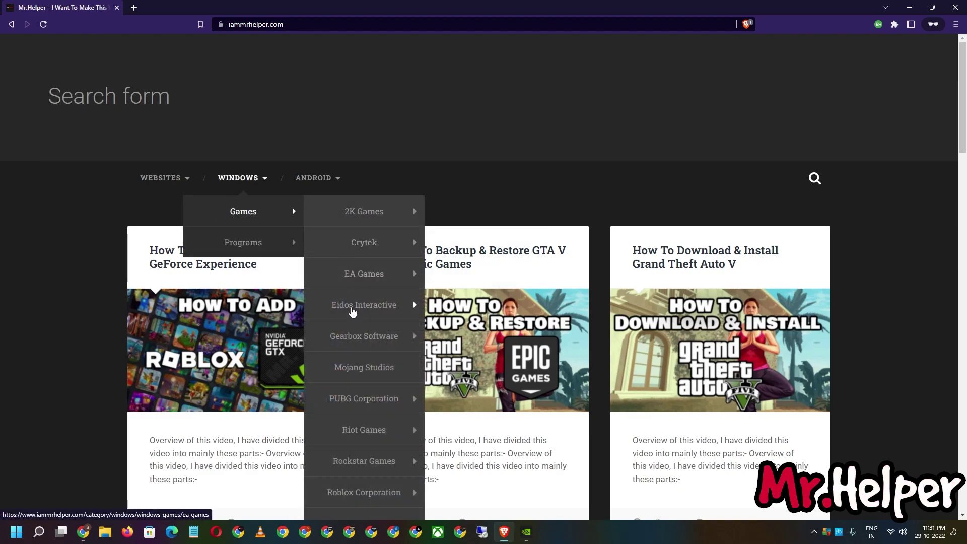
pyautogui.moveTo(349, 496)
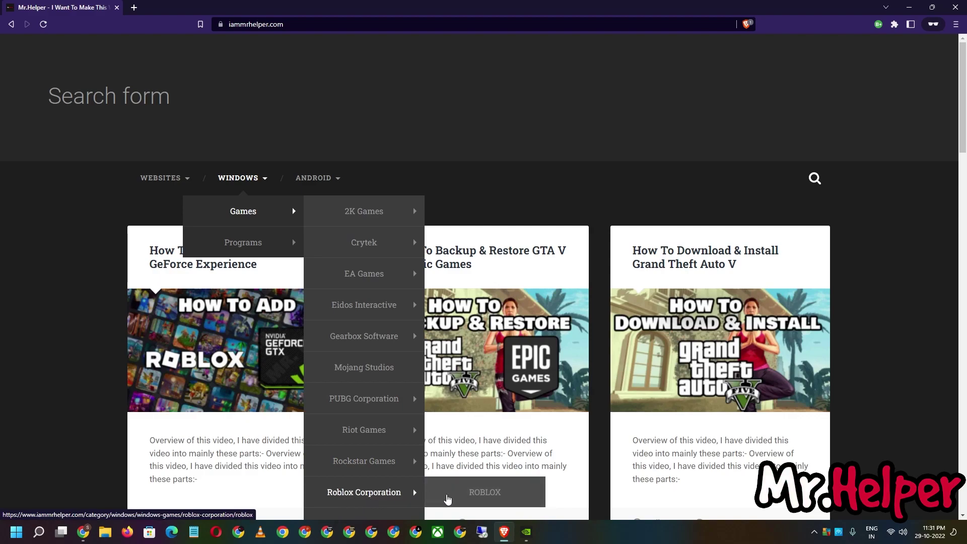
pyautogui.click(490, 497)
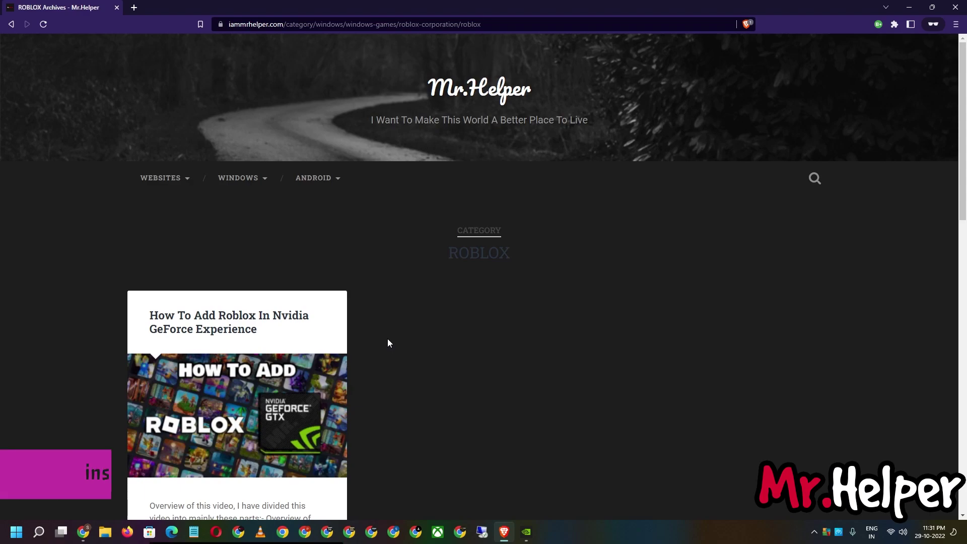
pyautogui.click(191, 325)
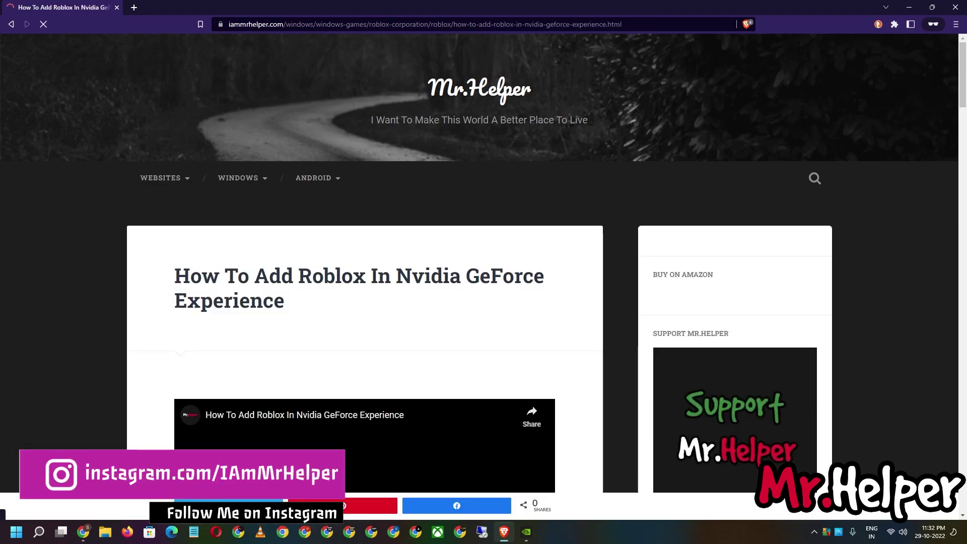
# - Open the article's NVIDIA GeForce Experience and NVIDIA GeForce Now links from its Details list in new tabs
pyautogui.scroll(-15, 619, 322)
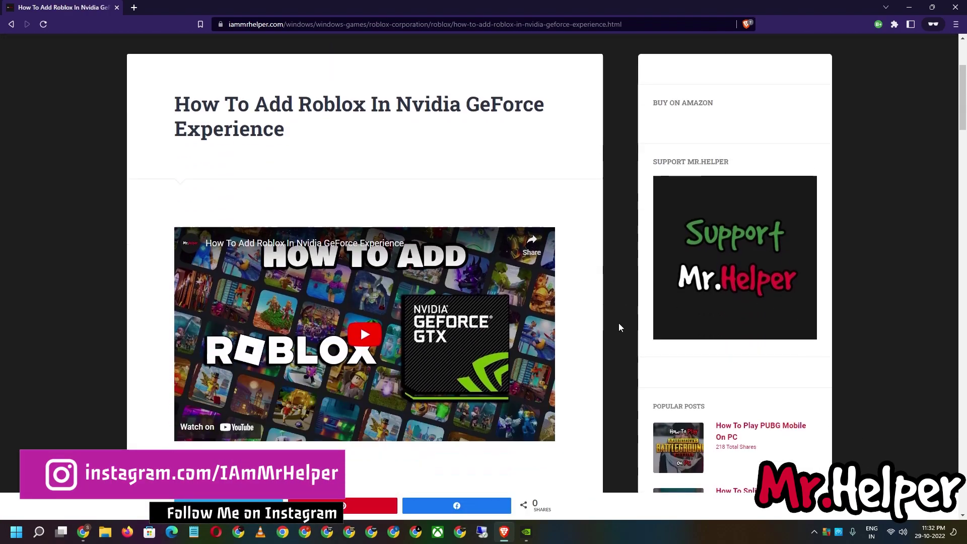
pyautogui.scroll(-7, 620, 327)
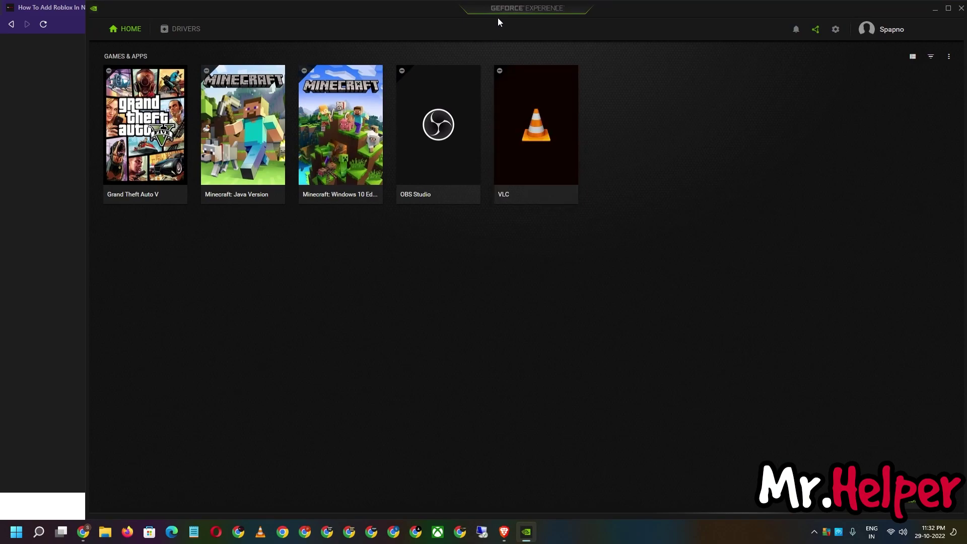
pyautogui.click(936, 9)
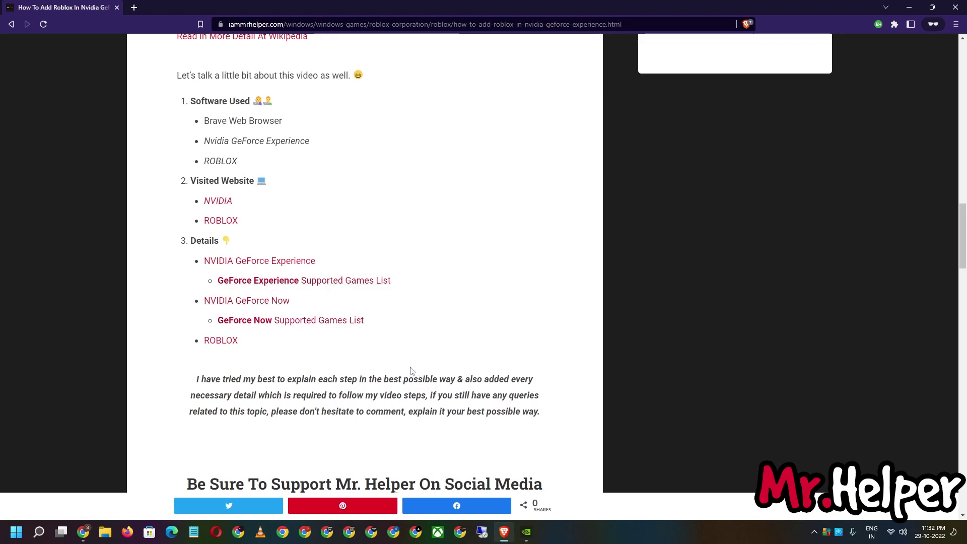
pyautogui.rightClick(262, 264)
pyautogui.click(273, 266)
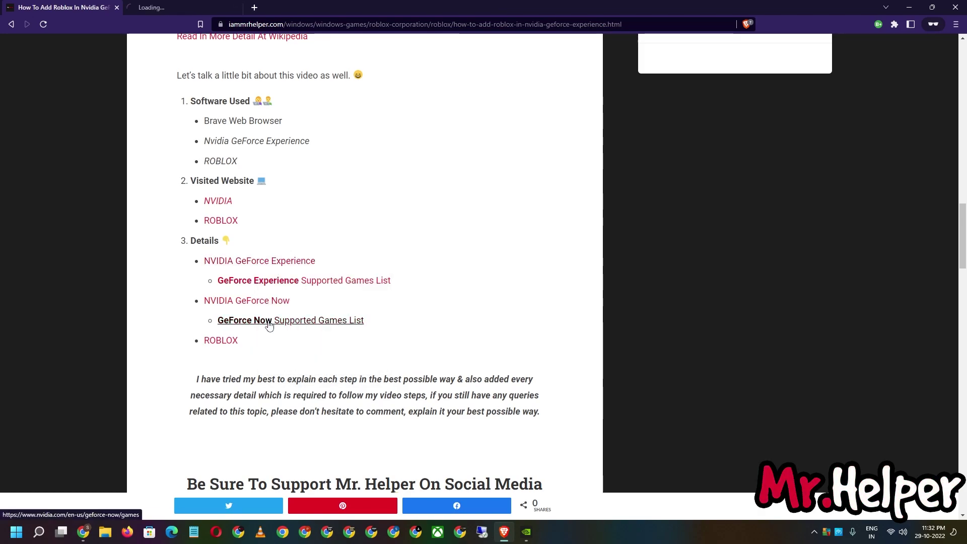
pyautogui.rightClick(258, 305)
pyautogui.click(273, 307)
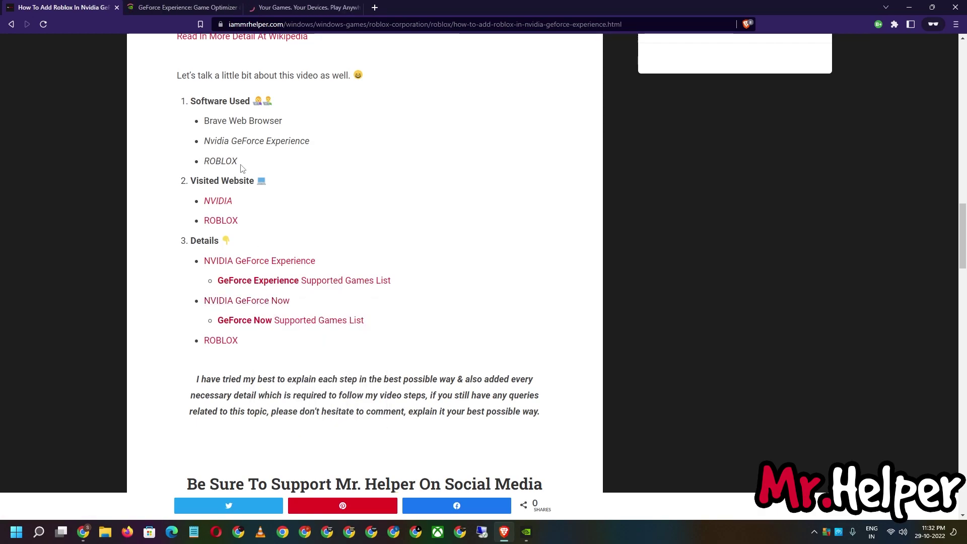
# - Examine the GeForce NOW page for its regional availability and supported devices
pyautogui.click(286, 7)
pyautogui.click(531, 267)
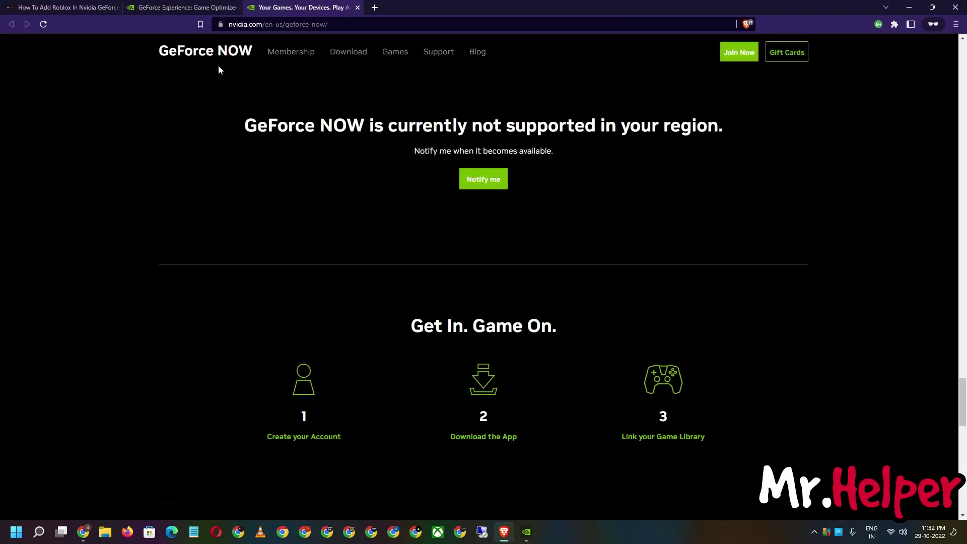
pyautogui.scroll(5, 348, 216)
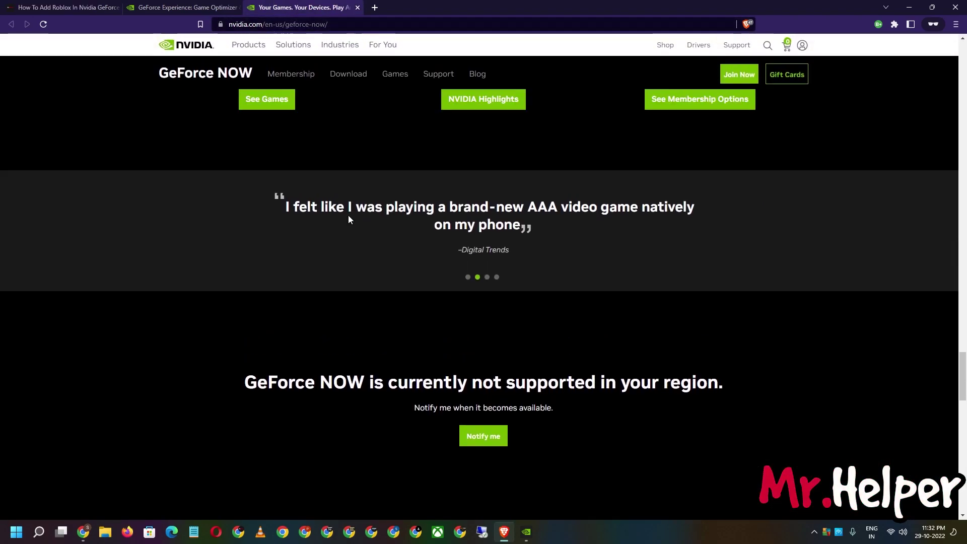
pyautogui.scroll(20, 348, 215)
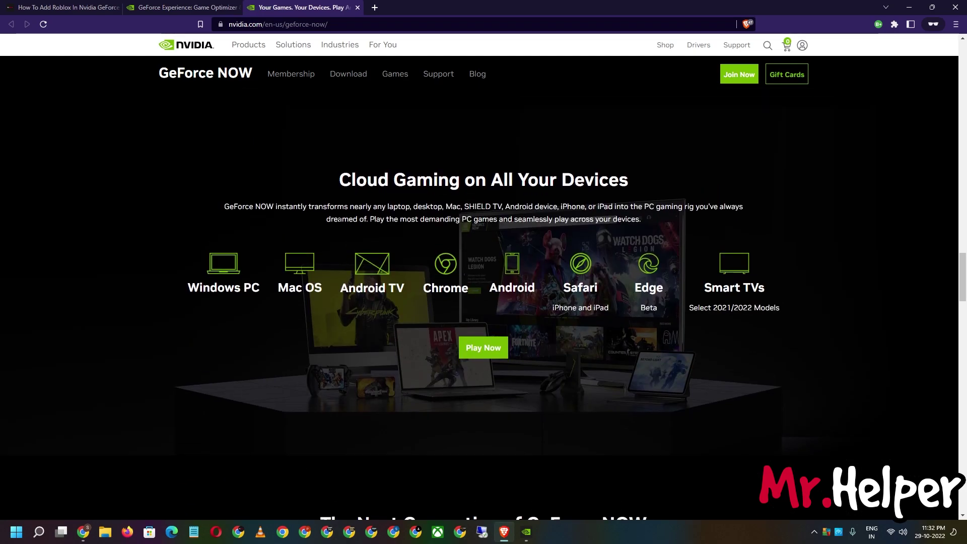
pyautogui.scroll(2, 340, 218)
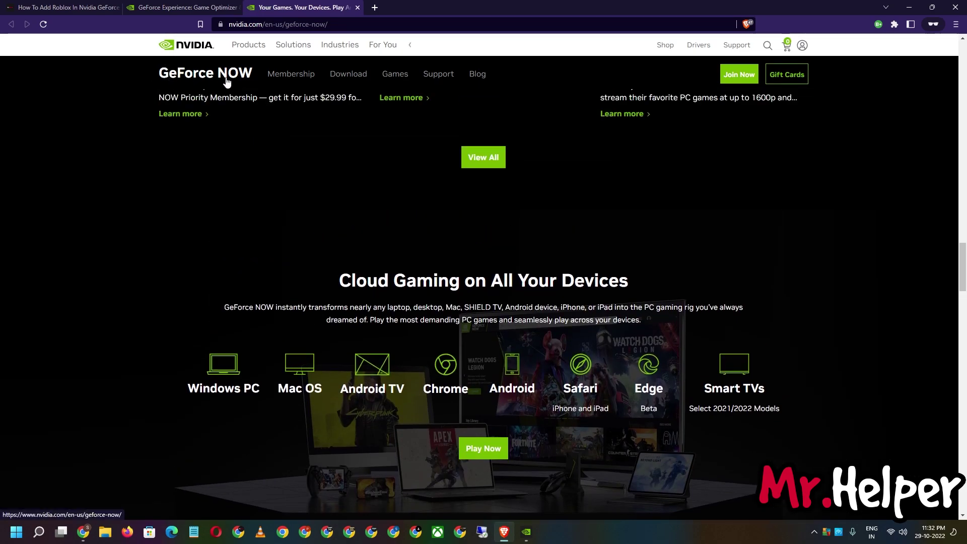
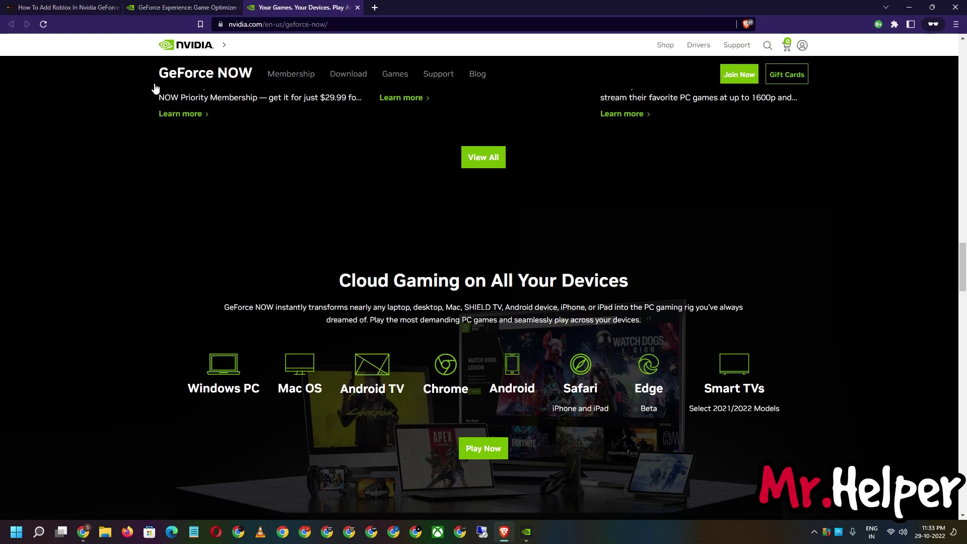
# - Compare the GeForce Experience games list and NVIDIA's GeForce Experience overview page with the GeForce NOW page
pyautogui.click(526, 532)
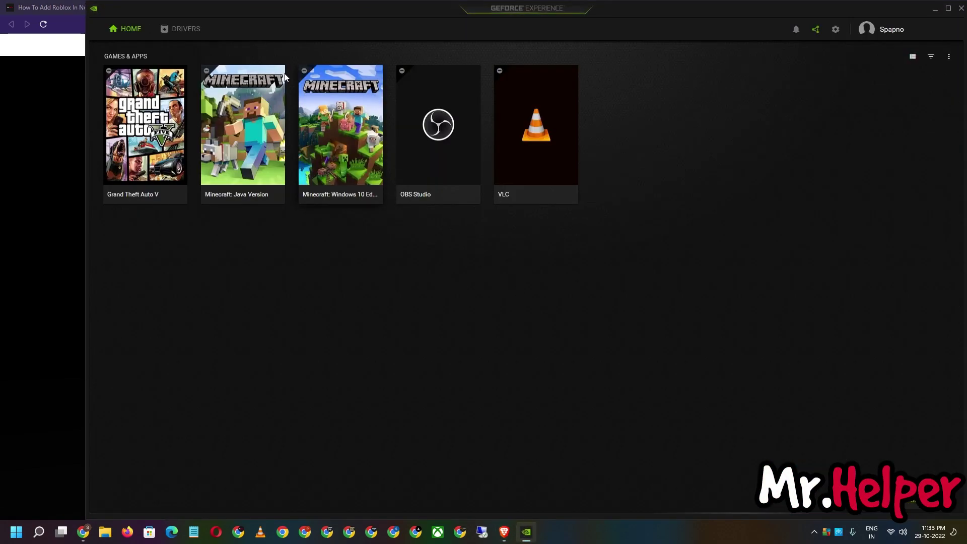
pyautogui.click(17, 173)
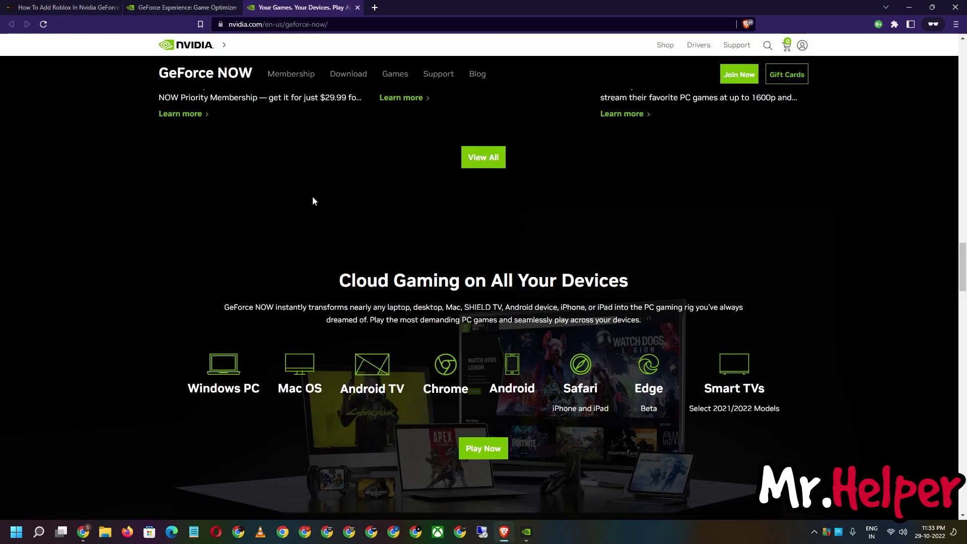
pyautogui.click(196, 7)
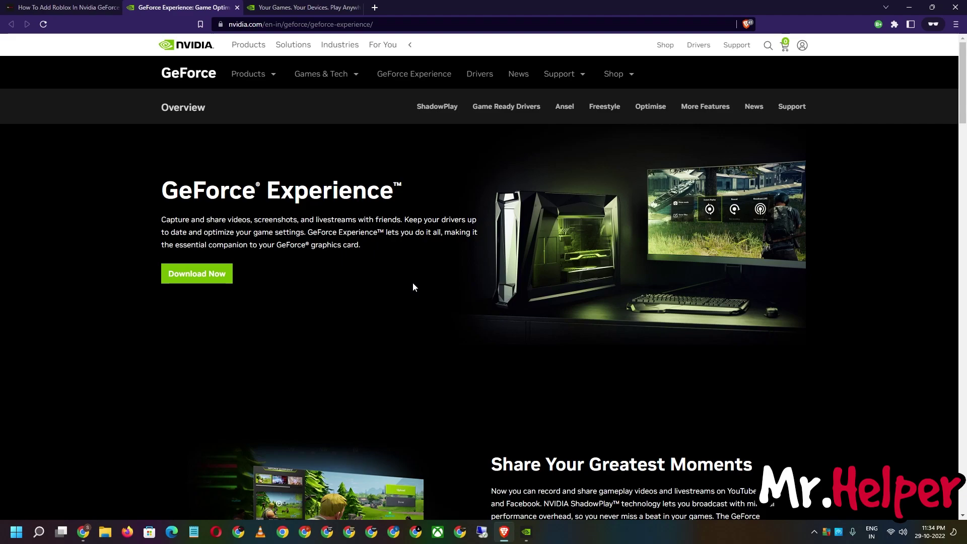
pyautogui.scroll(-3, 383, 327)
pyautogui.scroll(3, 357, 371)
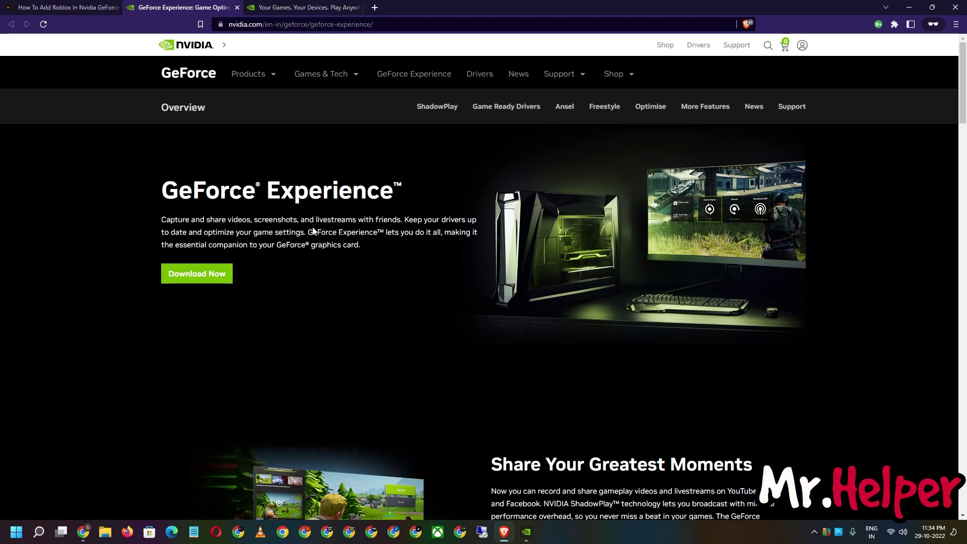
pyautogui.click(296, 7)
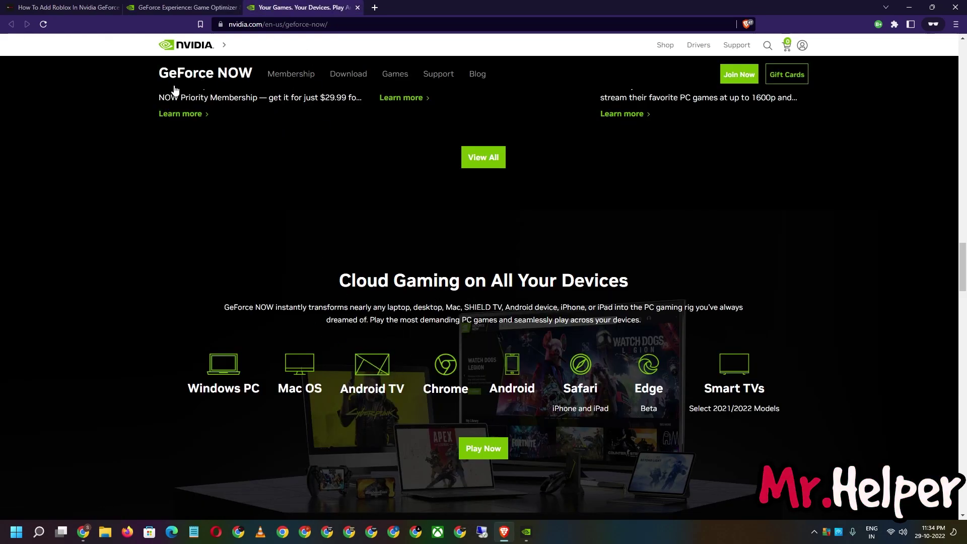
# - Compare NVIDIA's GeForce Experience overview page with the games shown in the GeForce Experience app and the GeForce NOW page
pyautogui.click(202, 6)
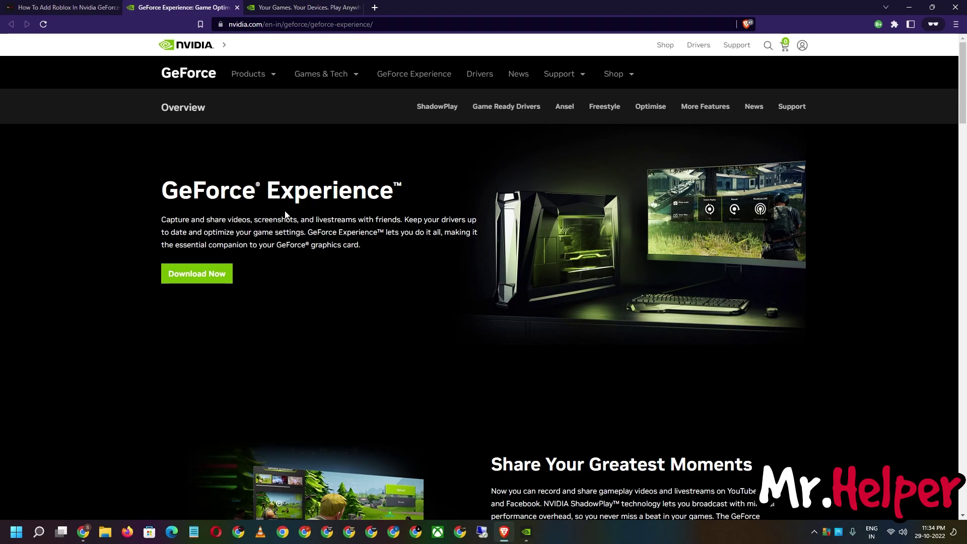
pyautogui.click(302, 7)
pyautogui.click(184, 7)
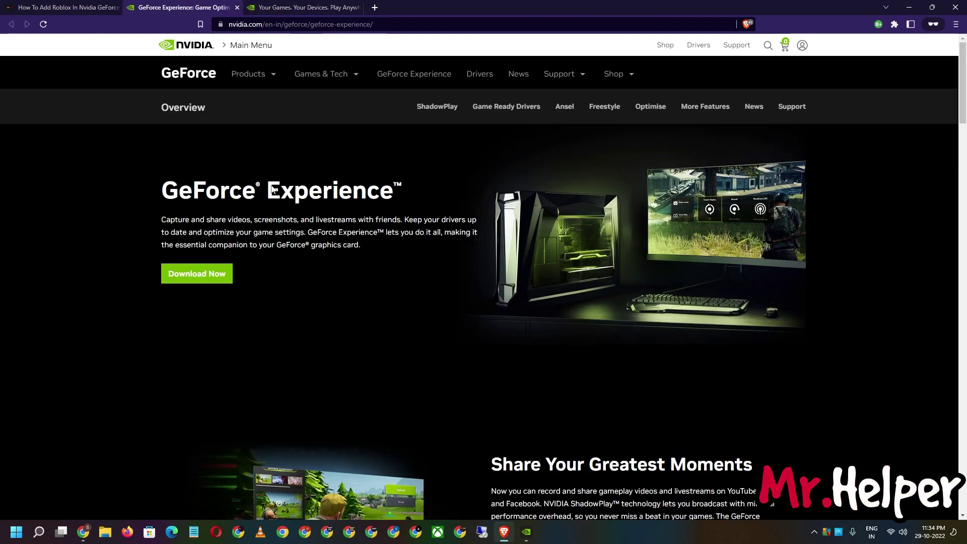
pyautogui.click(526, 531)
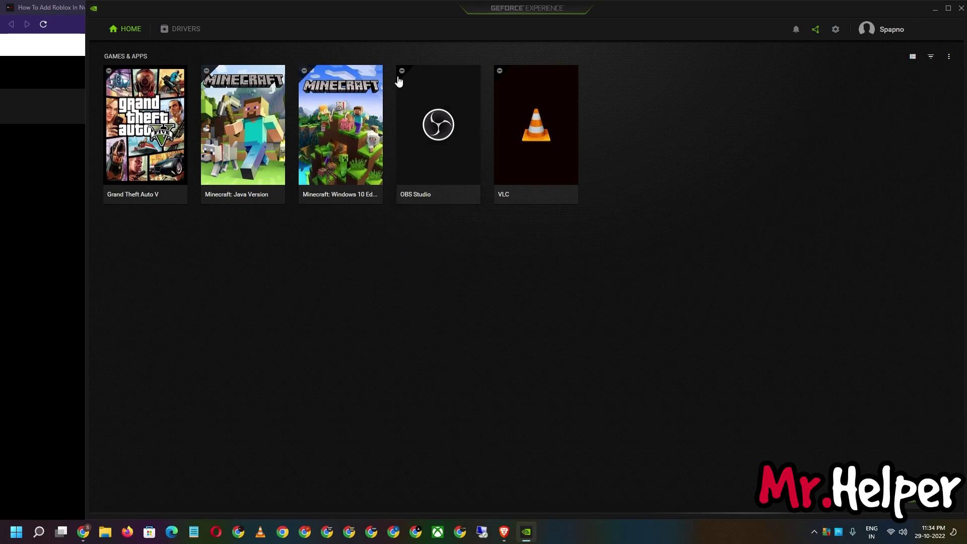
pyautogui.click(19, 143)
pyautogui.click(273, 7)
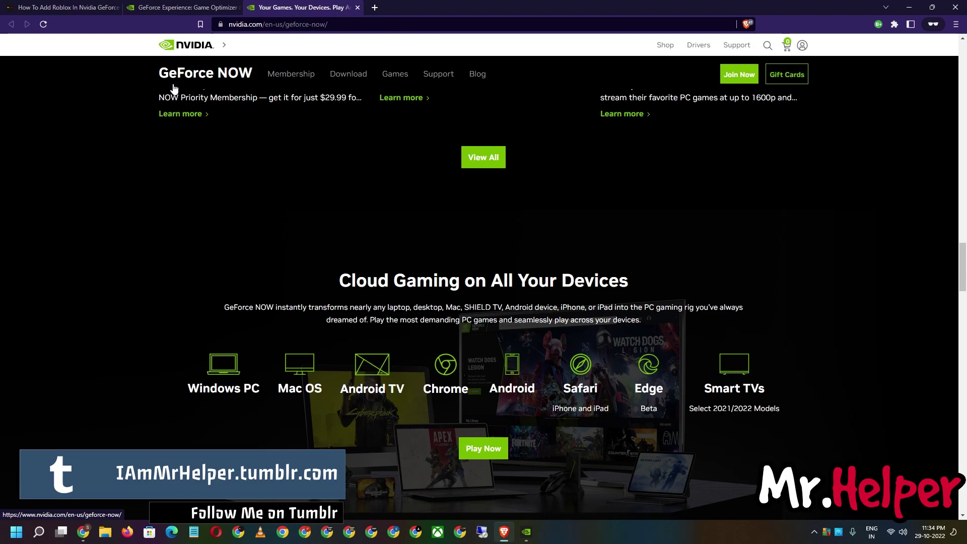
# - Close the GeForce Experience overview and GeForce NOW pages and return to the Roblox article
pyautogui.click(48, 7)
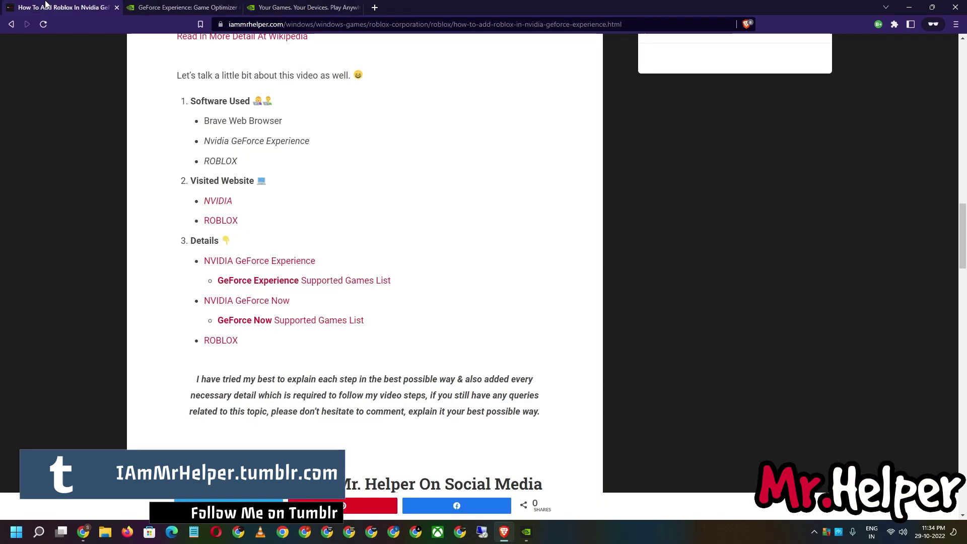
pyautogui.click(247, 5)
pyautogui.click(237, 7)
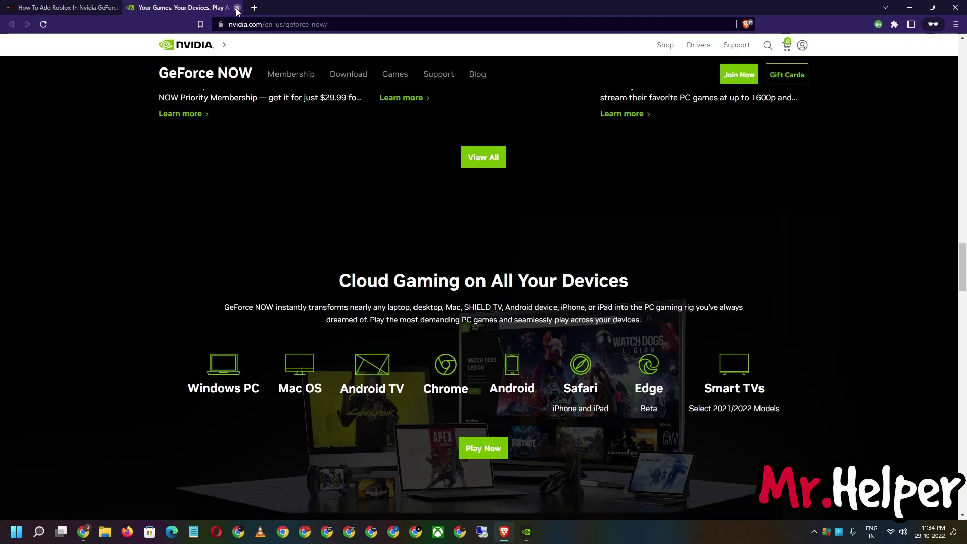
pyautogui.click(238, 7)
# - Open the article's GeForce Experience and GeForce Now Supported Games List links in new tabs and view the GeForce Experience one
pyautogui.rightClick(310, 282)
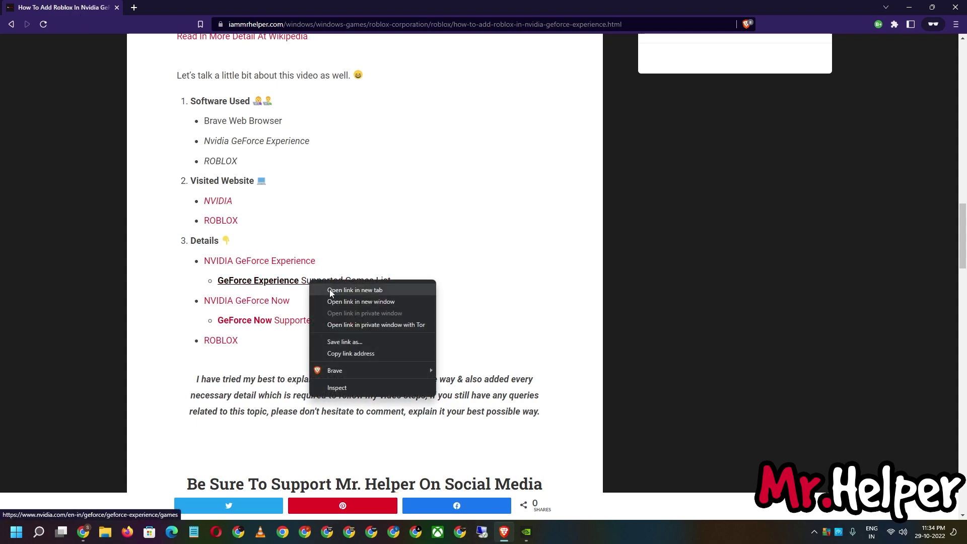
pyautogui.click(343, 287)
pyautogui.middleClick(332, 335)
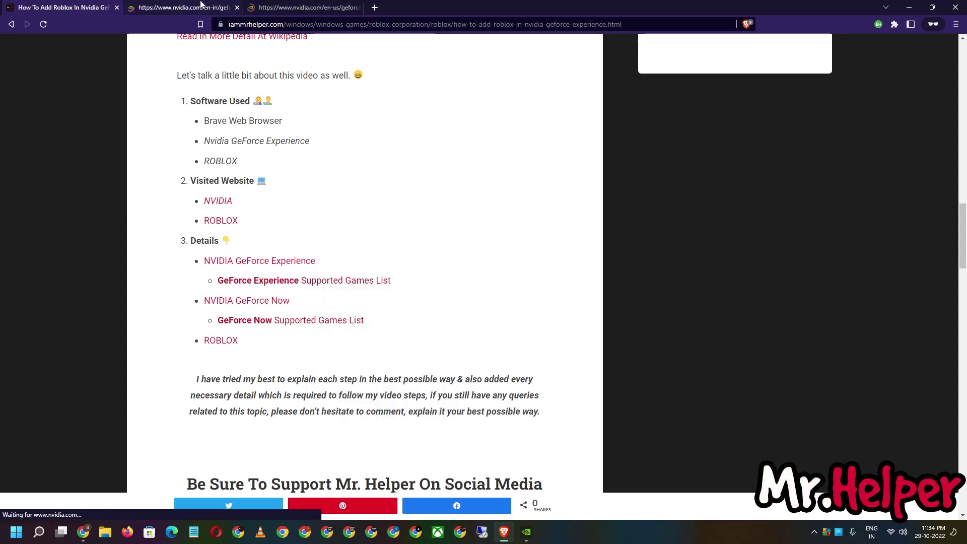
pyautogui.click(201, 7)
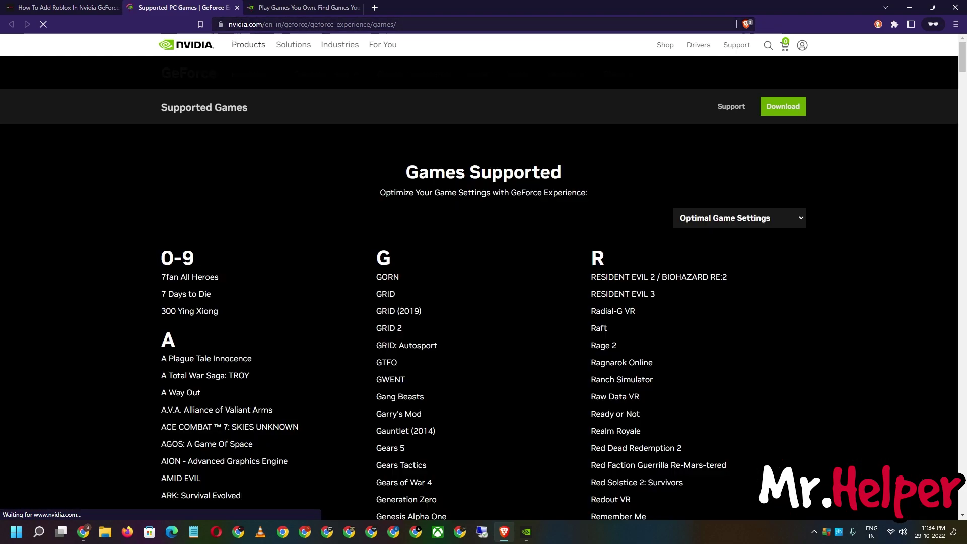
pyautogui.moveTo(245, 88)
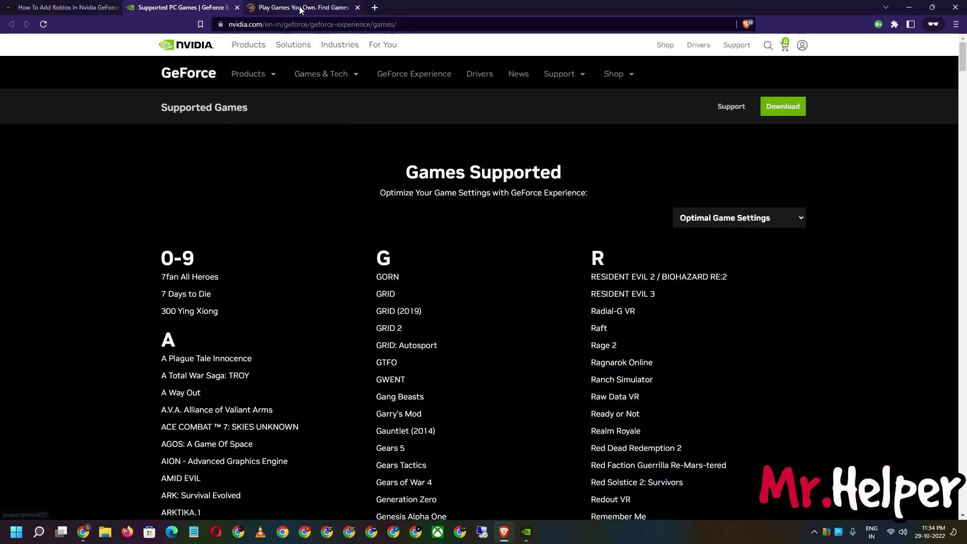
# - Look over the article's Details list and NVIDIA's supported games pages for GeForce Experience and GeForce NOW
pyautogui.click(15, 8)
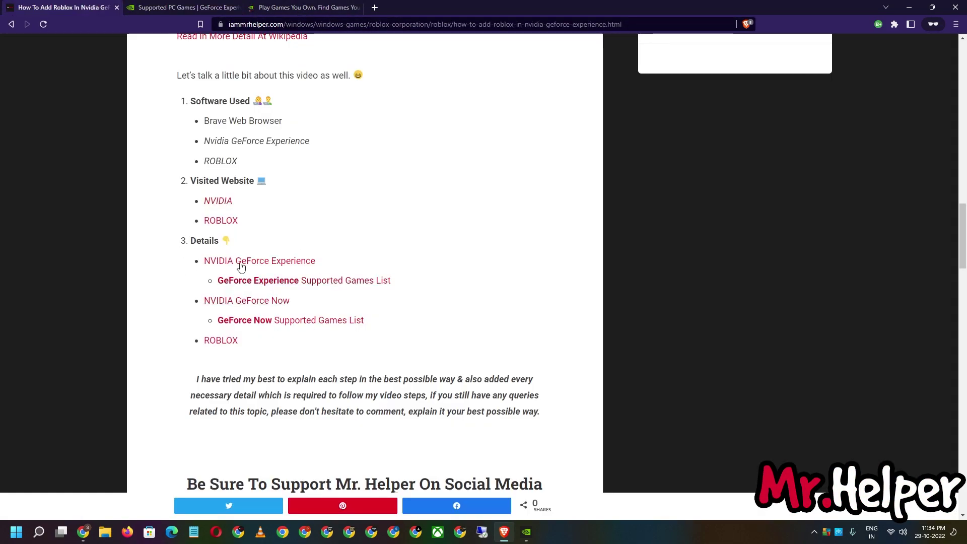
pyautogui.click(174, 8)
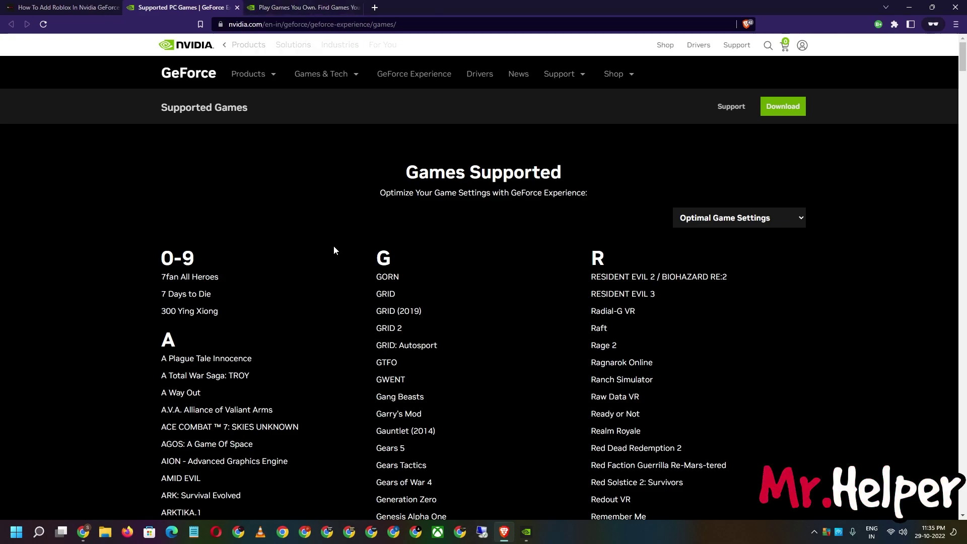
pyautogui.click(248, 74)
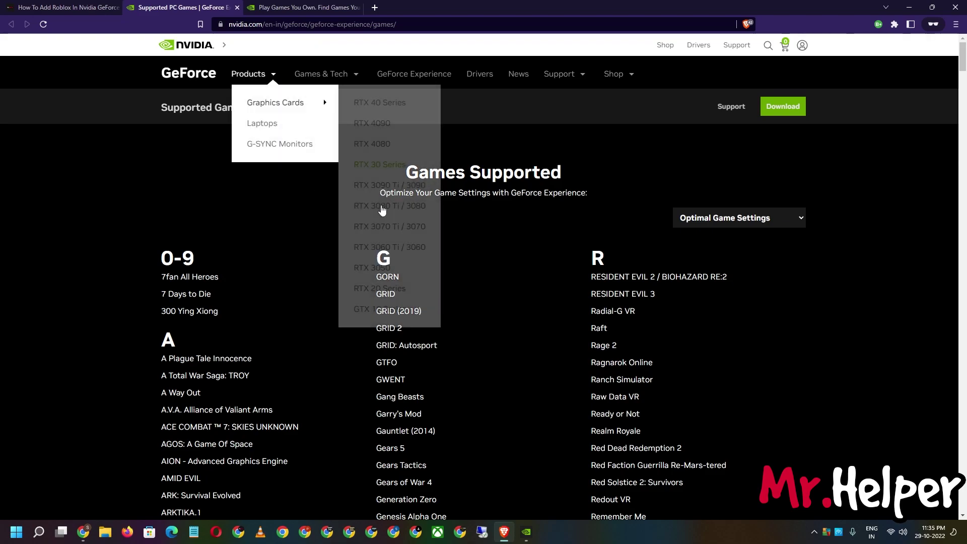
pyautogui.click(258, 296)
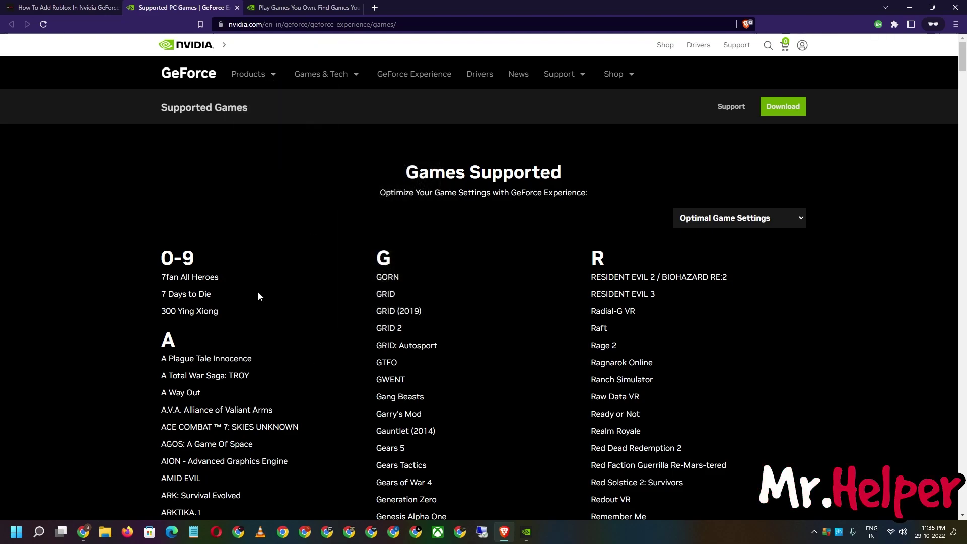
pyautogui.click(283, 8)
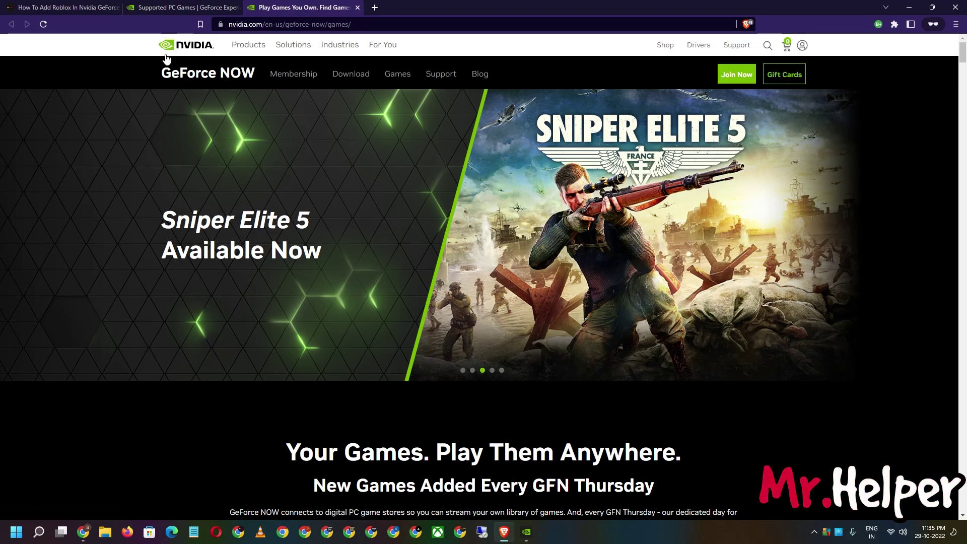
pyautogui.click(157, 5)
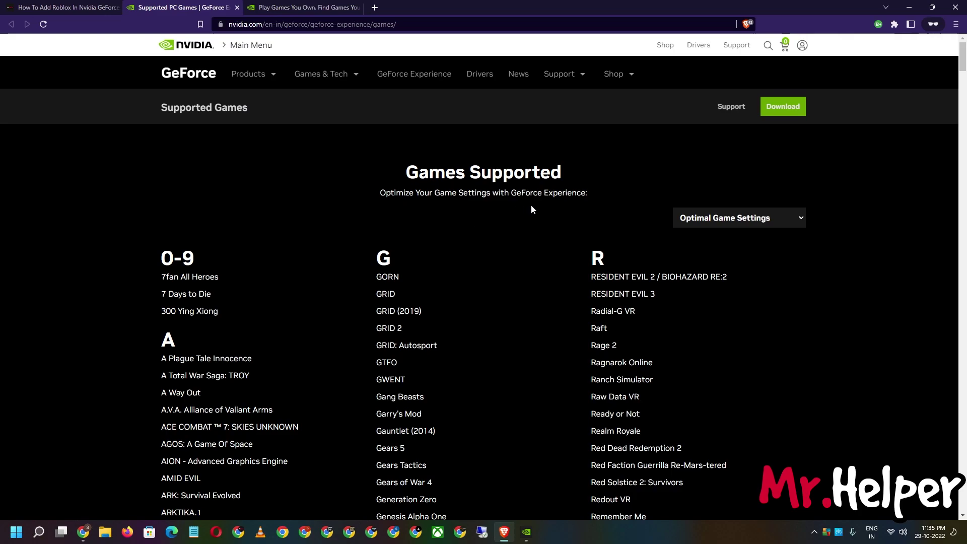
# - Find Roblox under R in the GeForce Experience supported games list
pyautogui.scroll(-3, 532, 205)
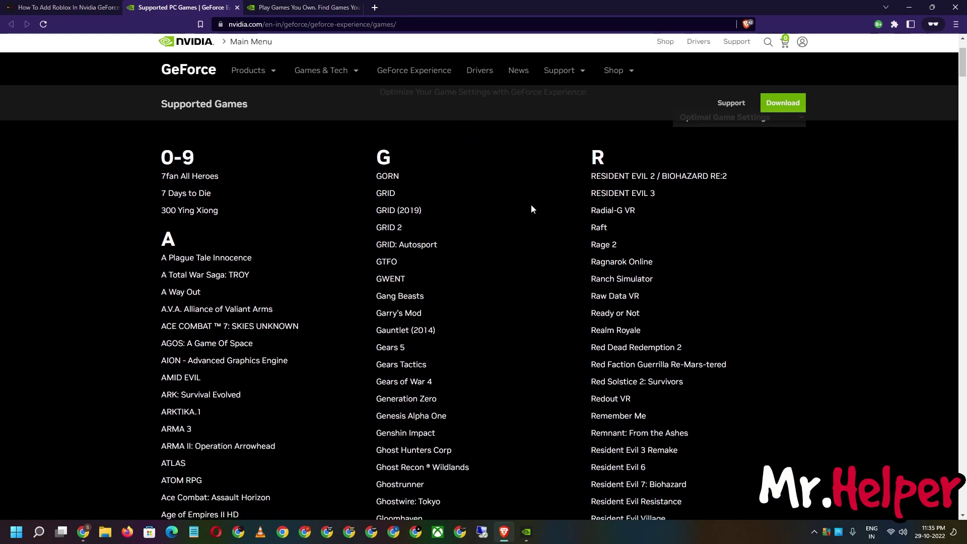
pyautogui.scroll(-8, 531, 208)
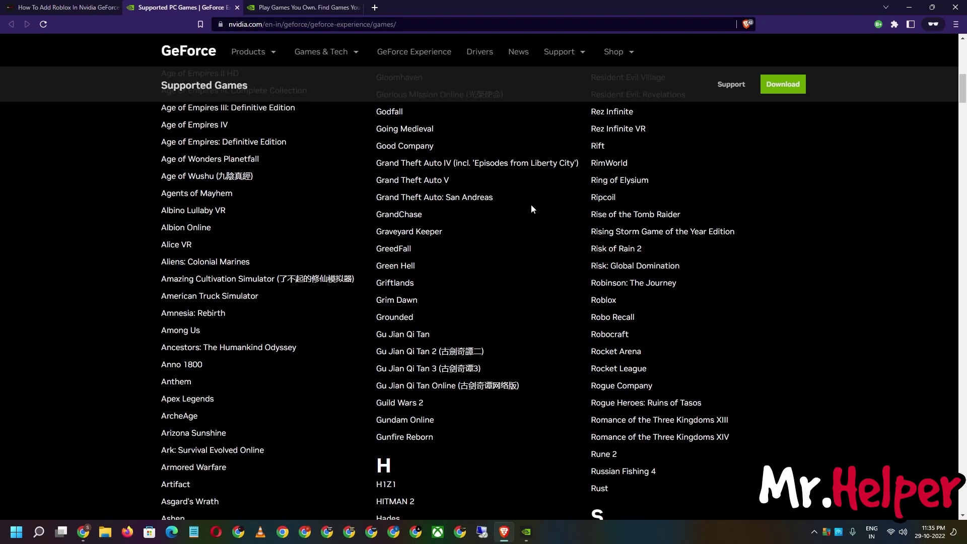
pyautogui.doubleClick(603, 287)
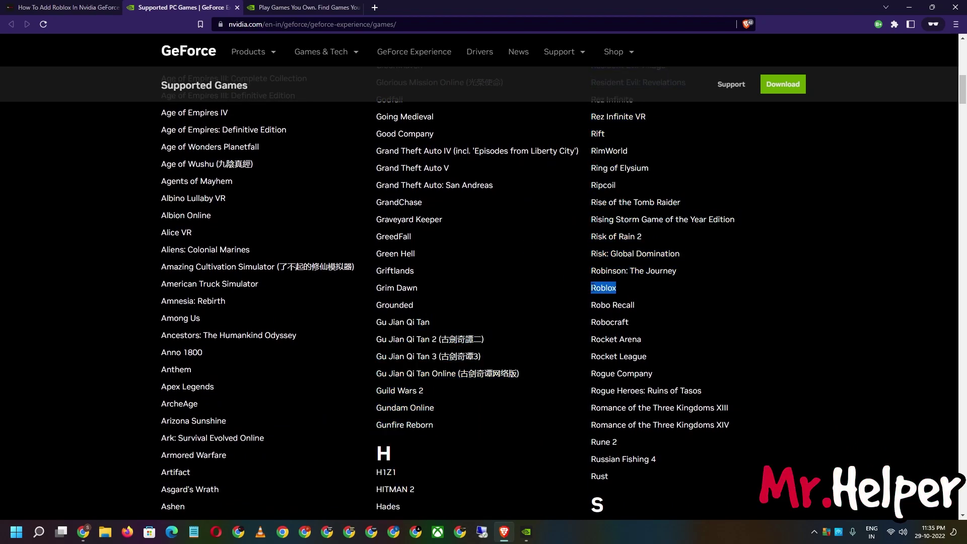
pyautogui.click(534, 287)
pyautogui.scroll(3, 543, 289)
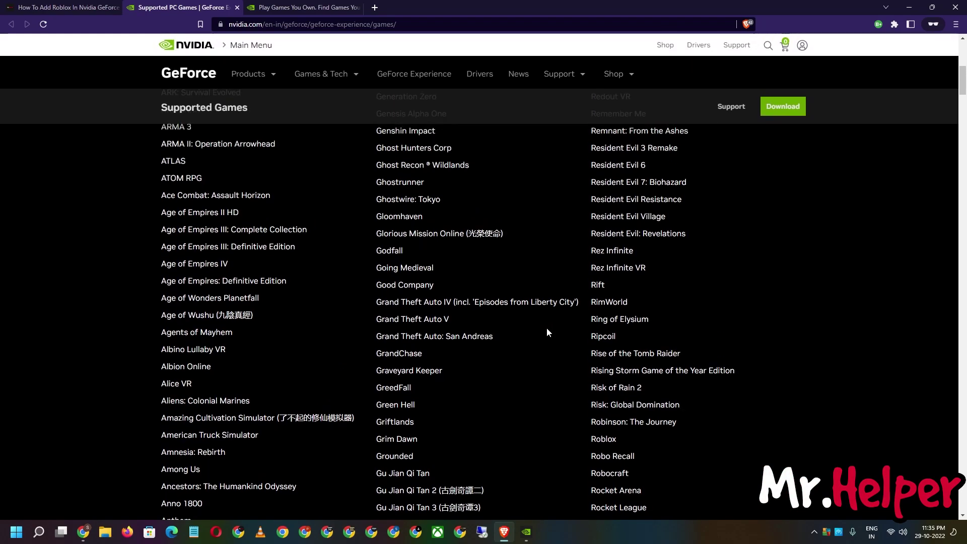
pyautogui.scroll(8, 554, 373)
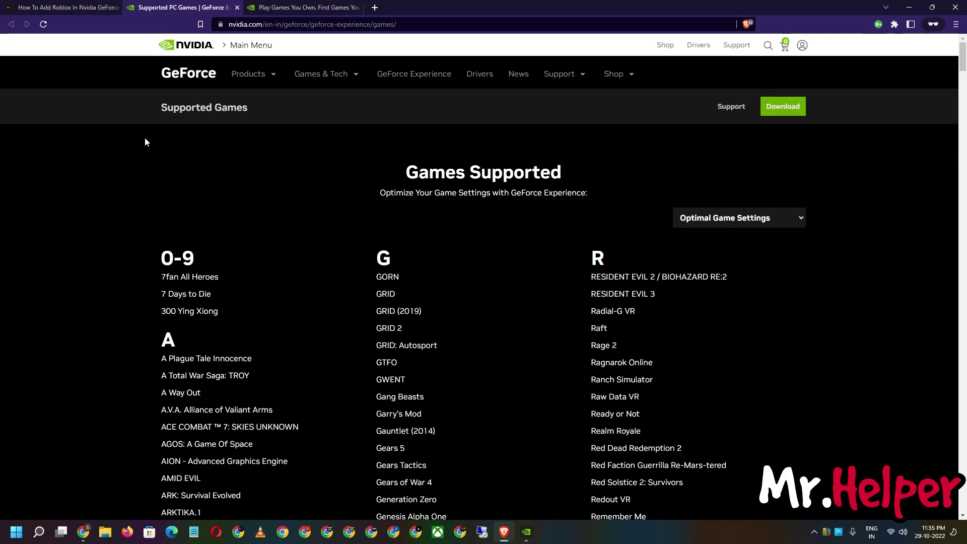
pyautogui.scroll(-3, 434, 245)
pyautogui.scroll(-3, 434, 245)
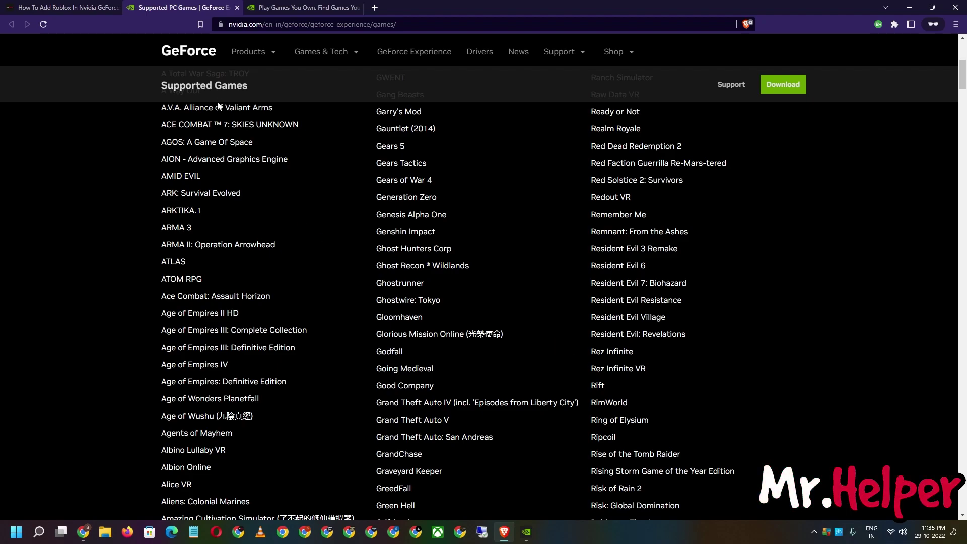
# - Search the GeForce NOW games page for Roblox and review the page's new games section
pyautogui.click(257, 6)
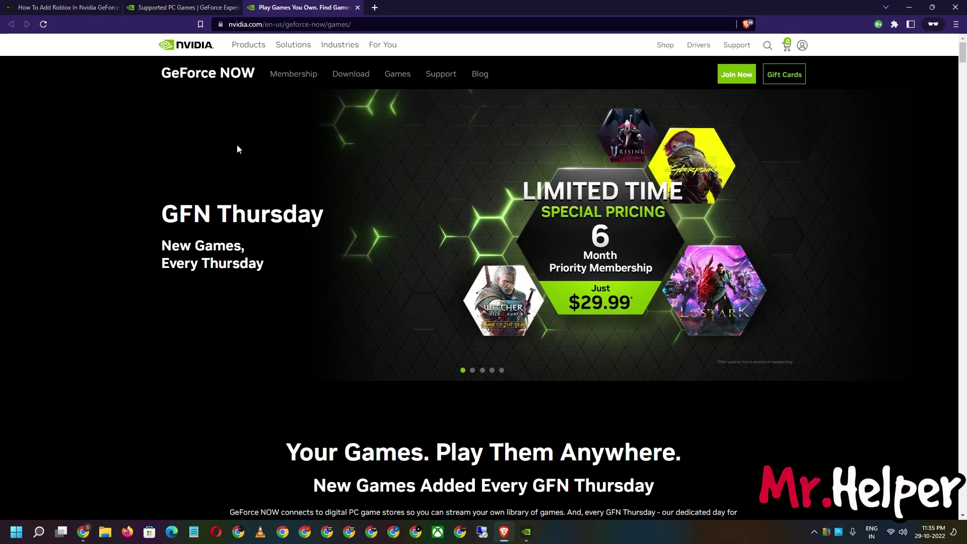
pyautogui.scroll(-1, 354, 266)
pyautogui.scroll(-8, 354, 266)
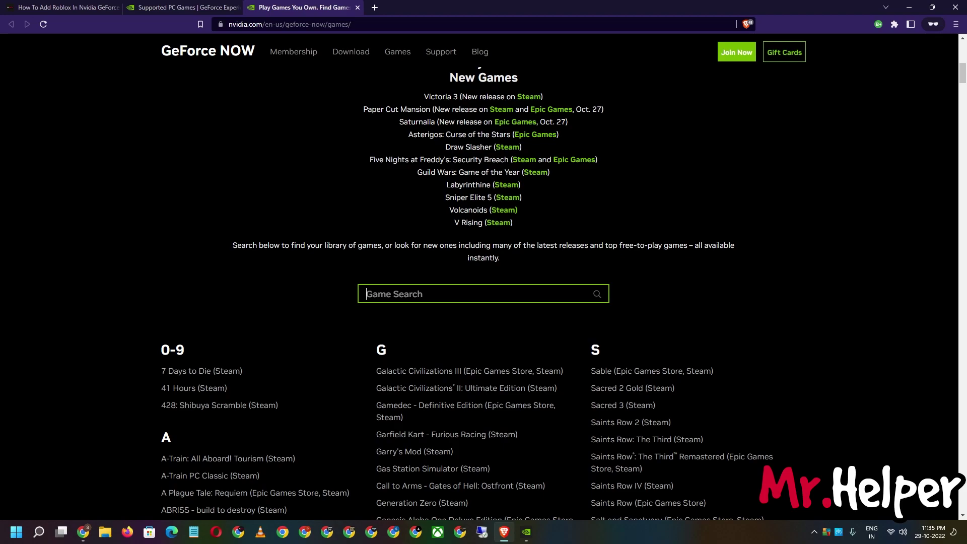
pyautogui.write('Roblox')
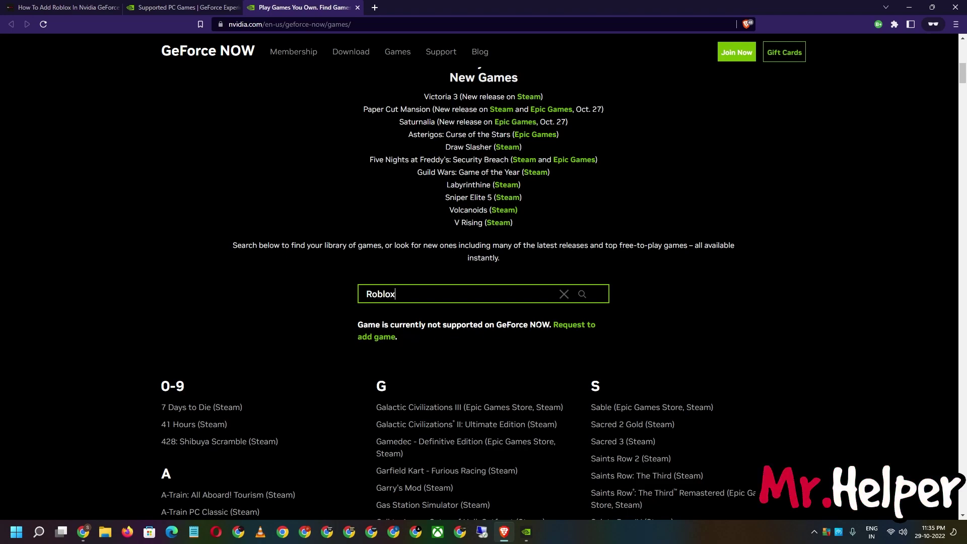
pyautogui.scroll(-1, 540, 327)
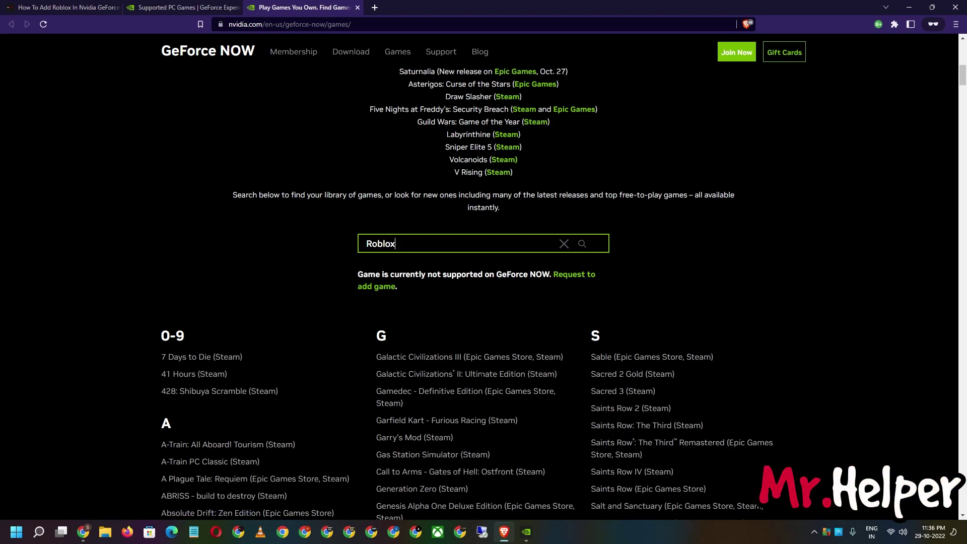
pyautogui.scroll(10, 468, 326)
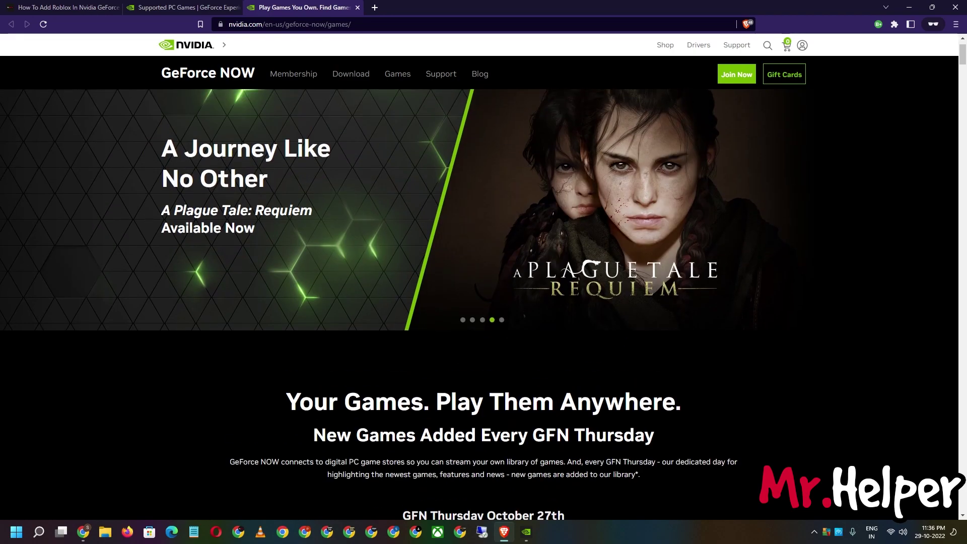
pyautogui.scroll(-6, 387, 400)
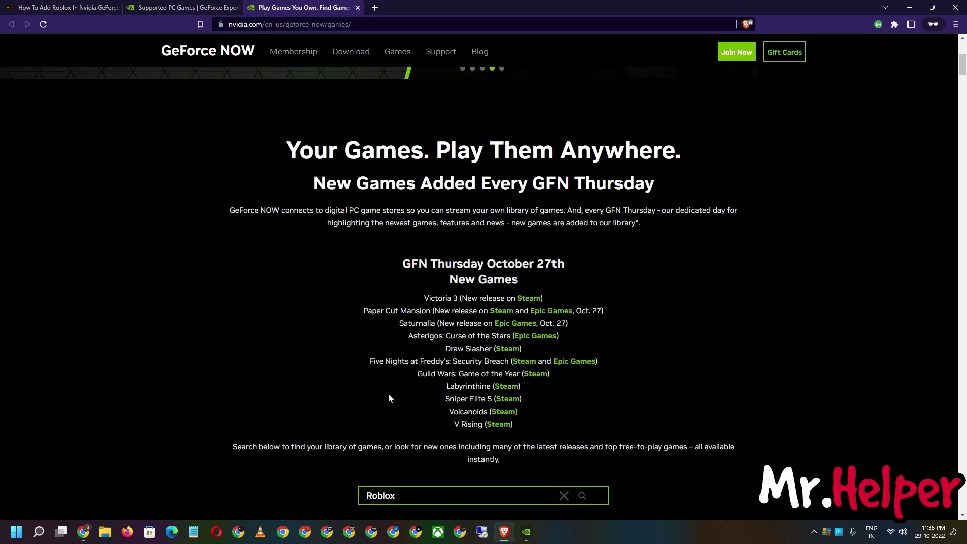
pyautogui.scroll(-3, 388, 404)
pyautogui.scroll(10, 423, 400)
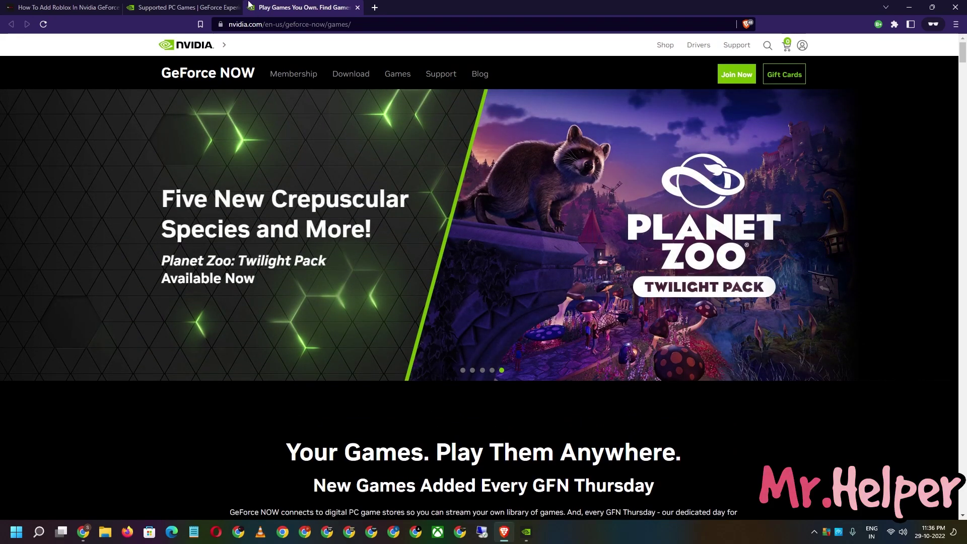
# - Check the GeForce Experience supported games list alongside the games in the GeForce Experience app and the article's Details list
pyautogui.click(229, 7)
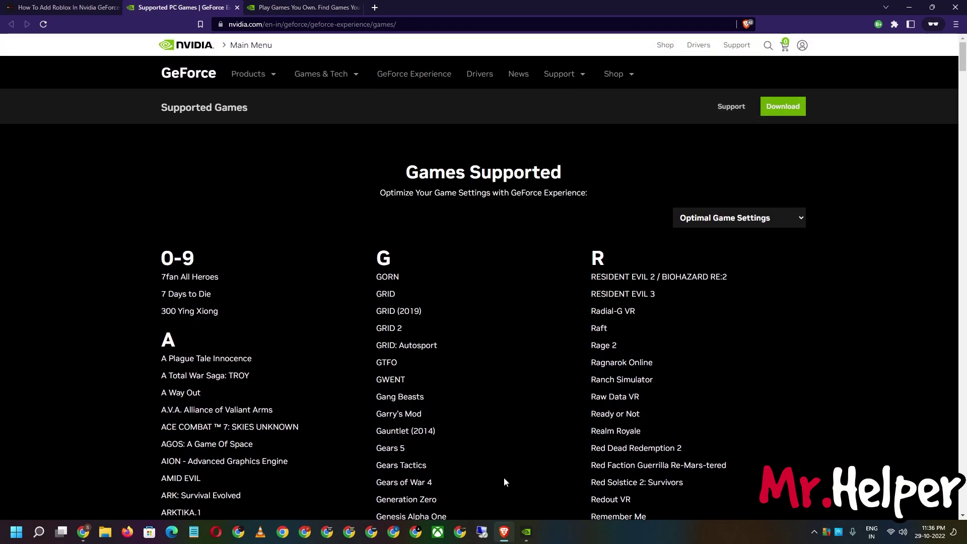
pyautogui.click(526, 532)
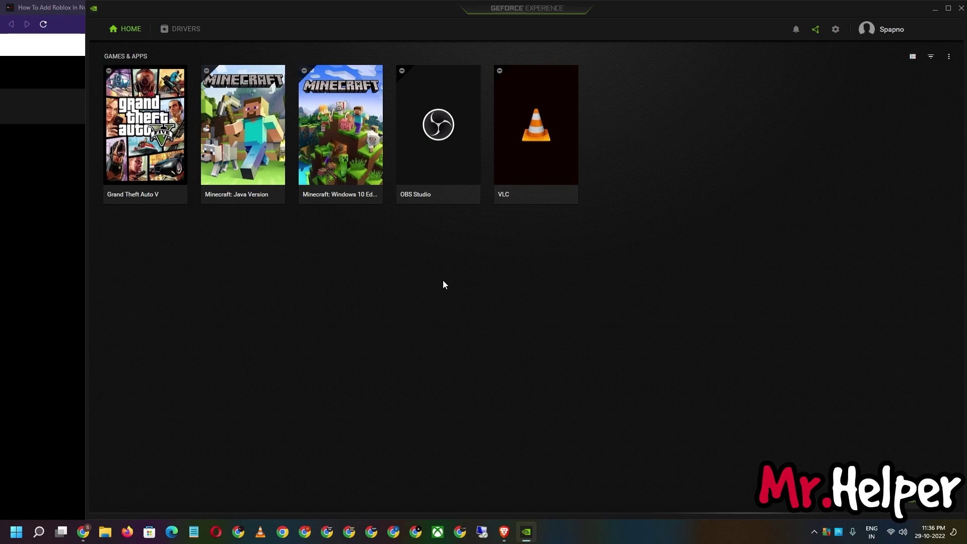
pyautogui.click(22, 237)
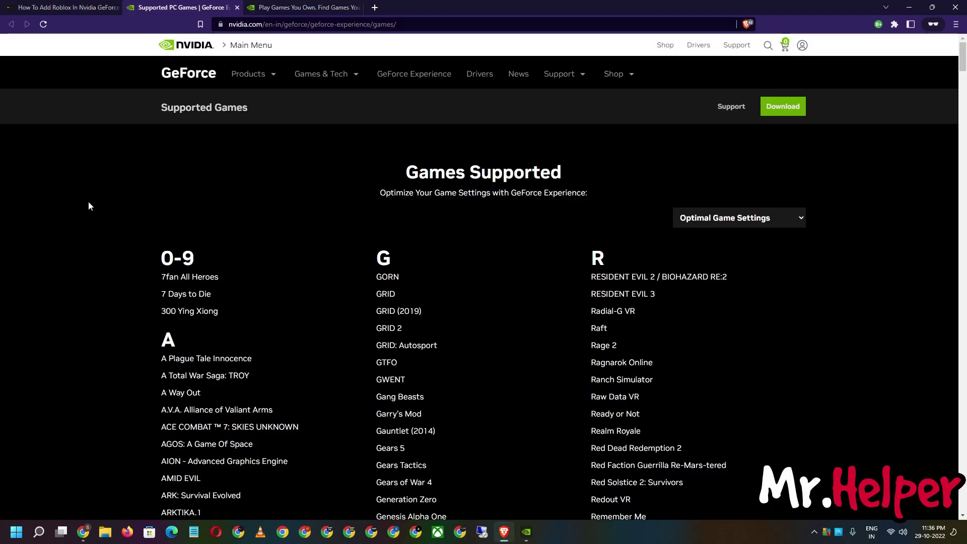
pyautogui.click(61, 7)
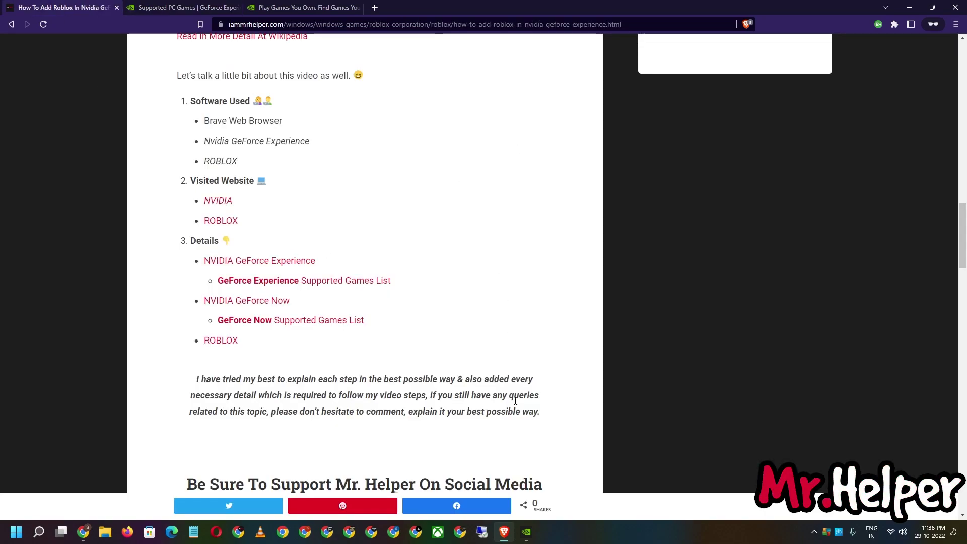
pyautogui.hotkey('ctrl', 'Tab')
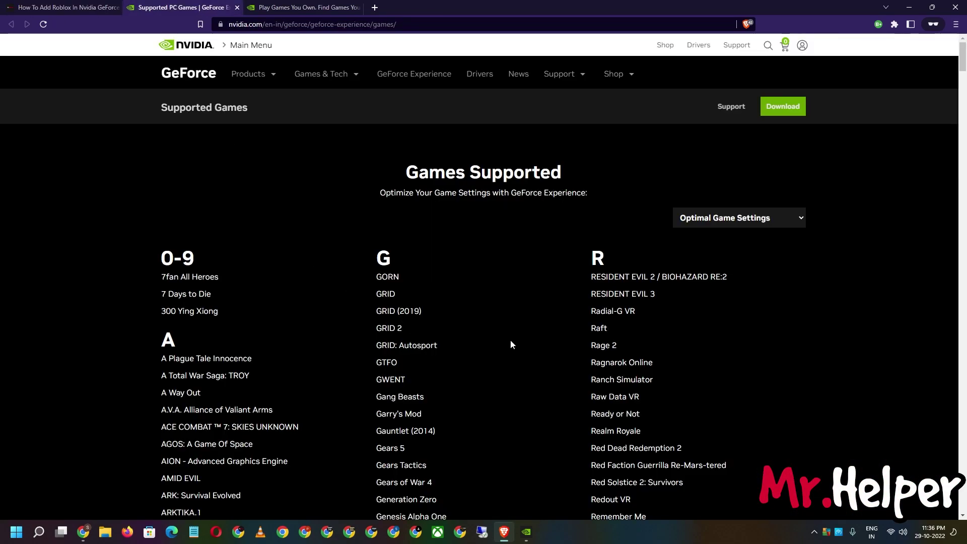
pyautogui.scroll(-7, 524, 342)
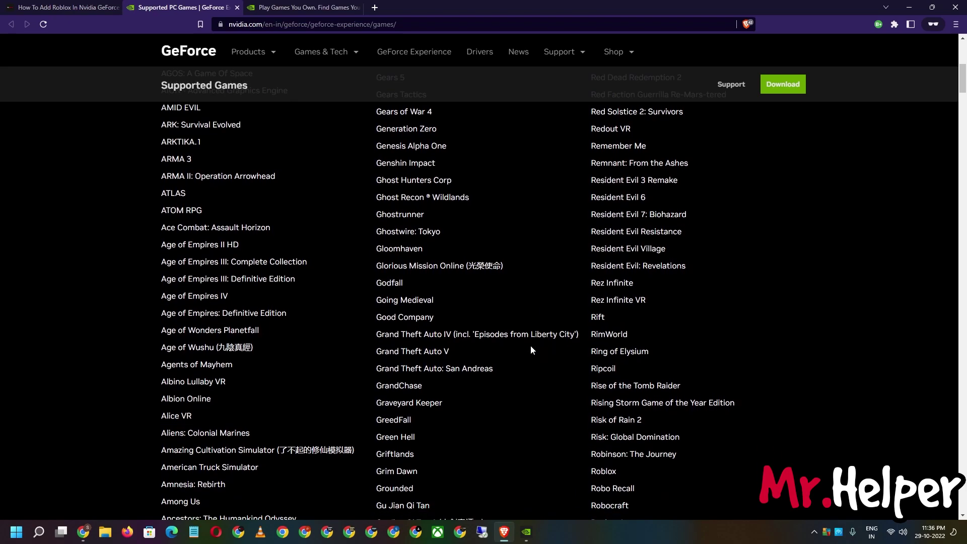
# - Check the Roblox entry in the GeForce Experience supported games list against the app's own games and the GeForce NOW search for Roblox
pyautogui.scroll(-2, 530, 345)
pyautogui.doubleClick(592, 388)
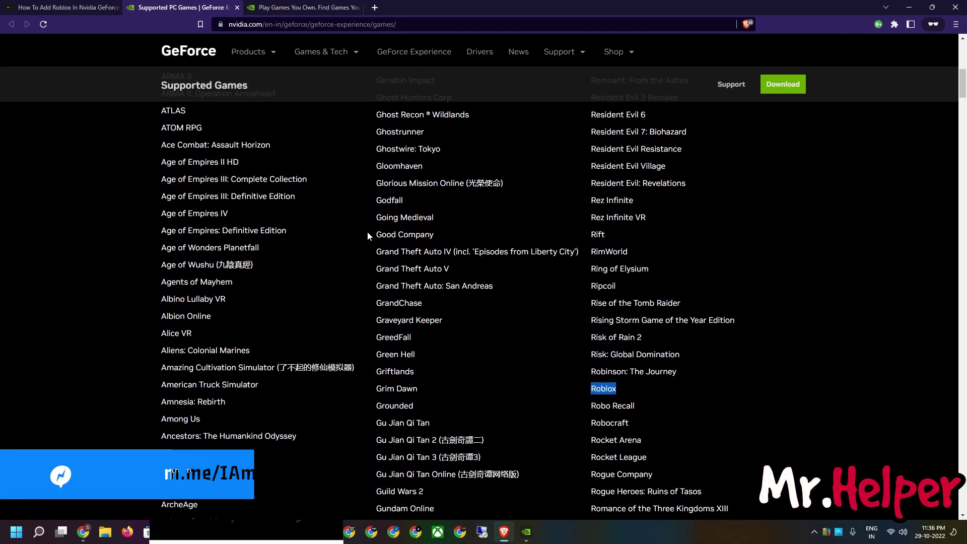
pyautogui.click(526, 533)
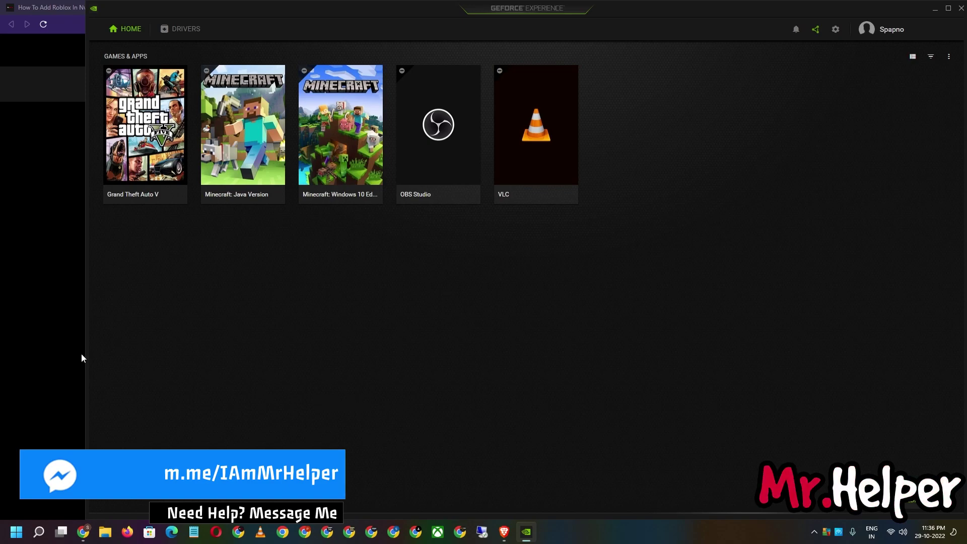
pyautogui.click(1, 296)
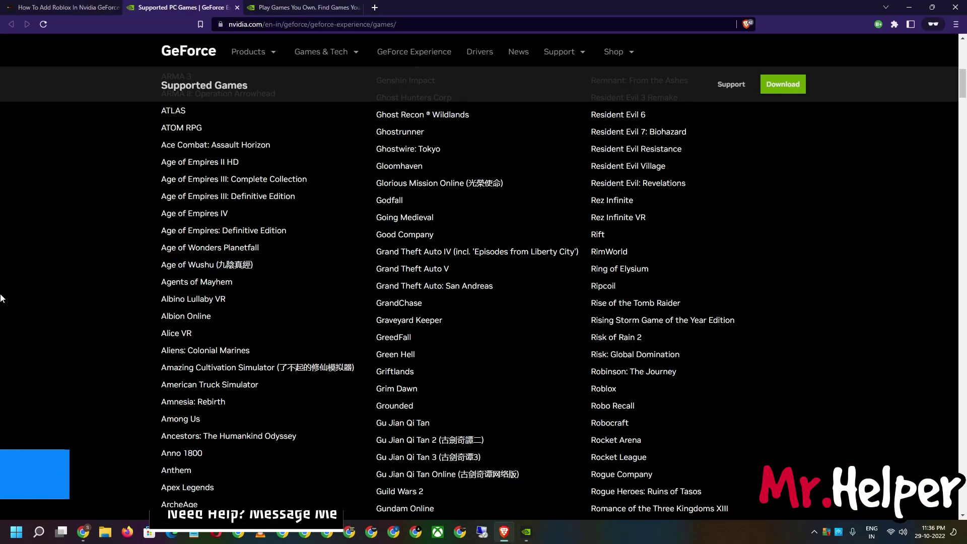
pyautogui.hotkey('ctrl', 'Tab')
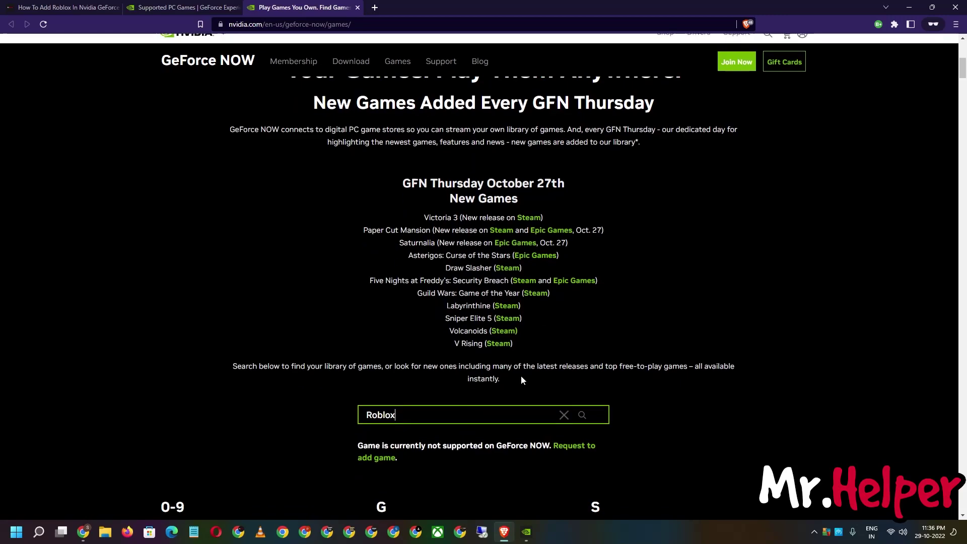
pyautogui.scroll(-2, 556, 330)
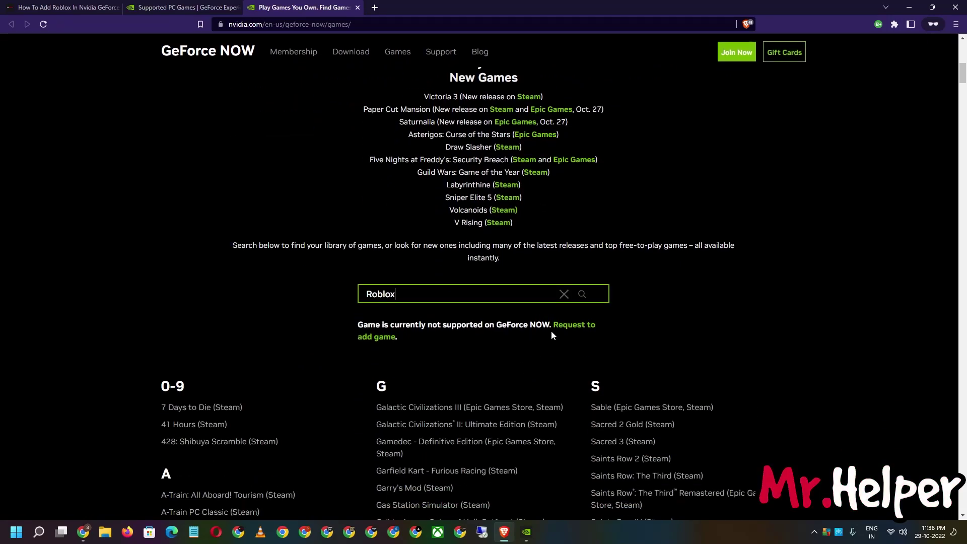
# - Clear the open windows from the desktop and uninstall the Roblox app through Windows search
pyautogui.click(907, 8)
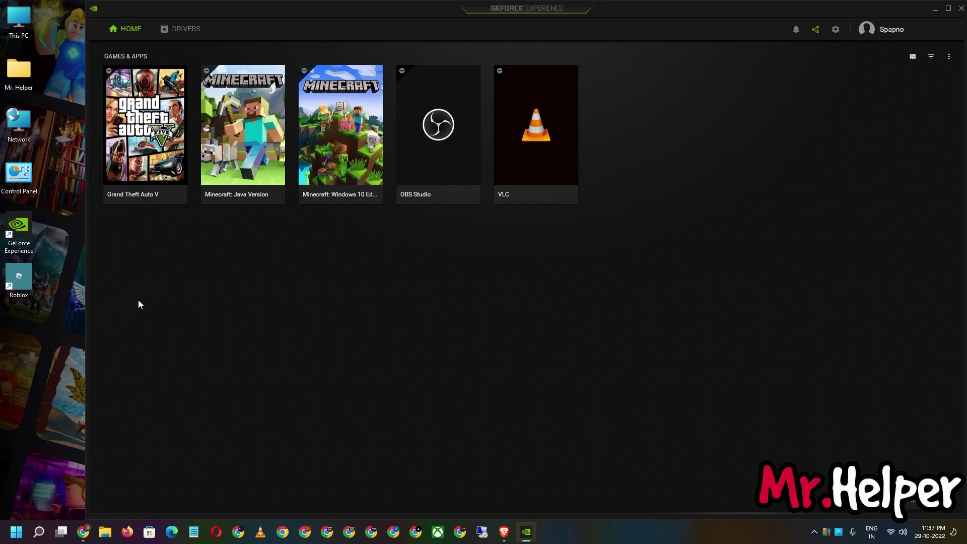
pyautogui.click(937, 9)
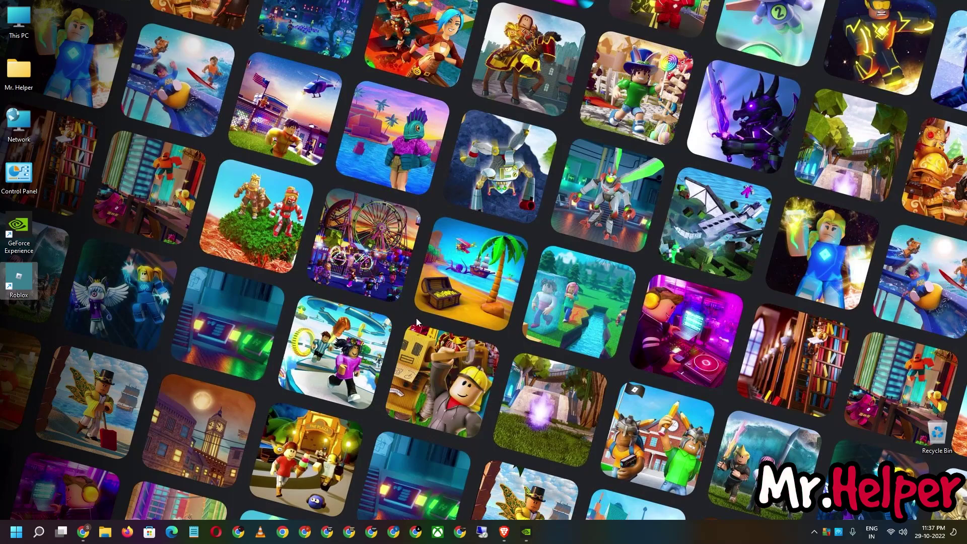
pyautogui.press('super+s')
pyautogui.write('rockstar Games Launcher')
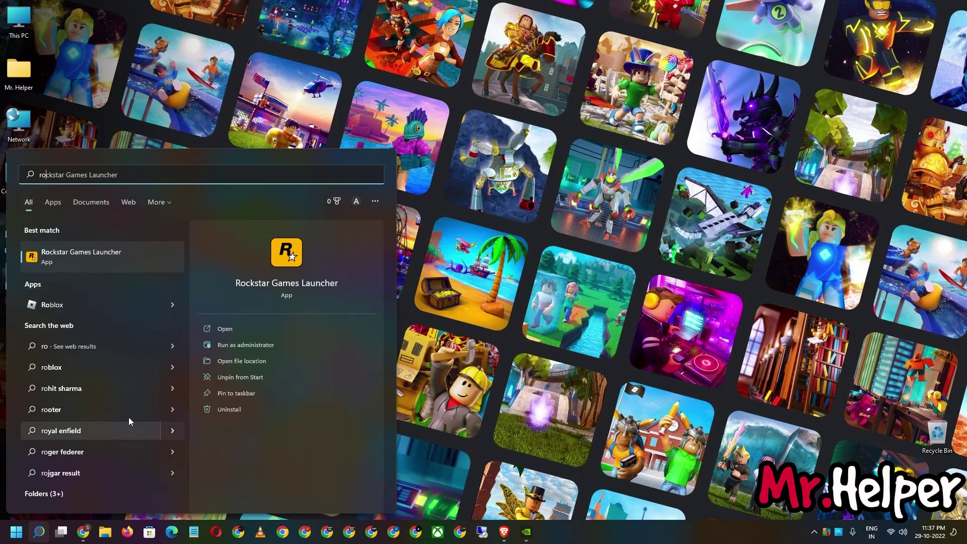
pyautogui.click(181, 305)
pyautogui.click(248, 425)
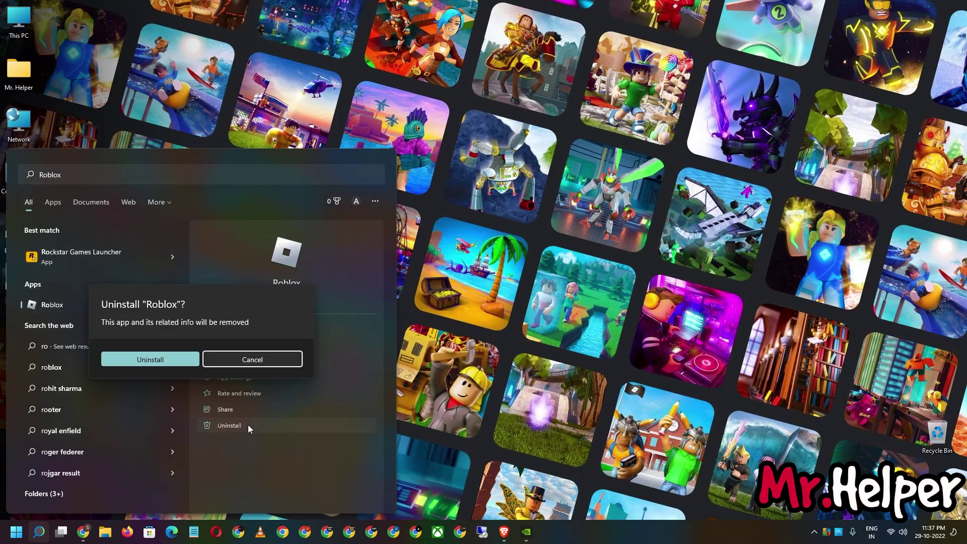
pyautogui.click(176, 359)
pyautogui.click(697, 243)
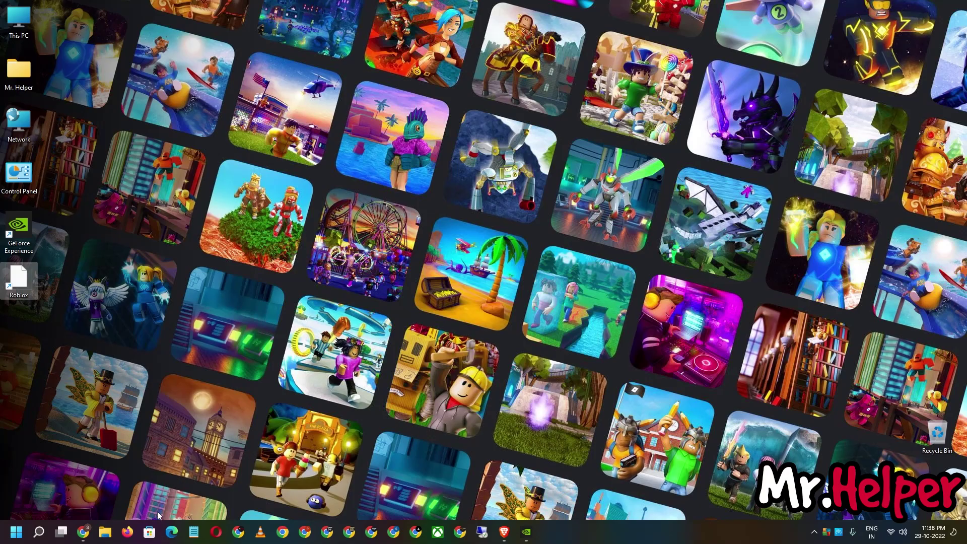
# - Find Roblox in the Microsoft Store, install it, and close the Store
pyautogui.click(151, 532)
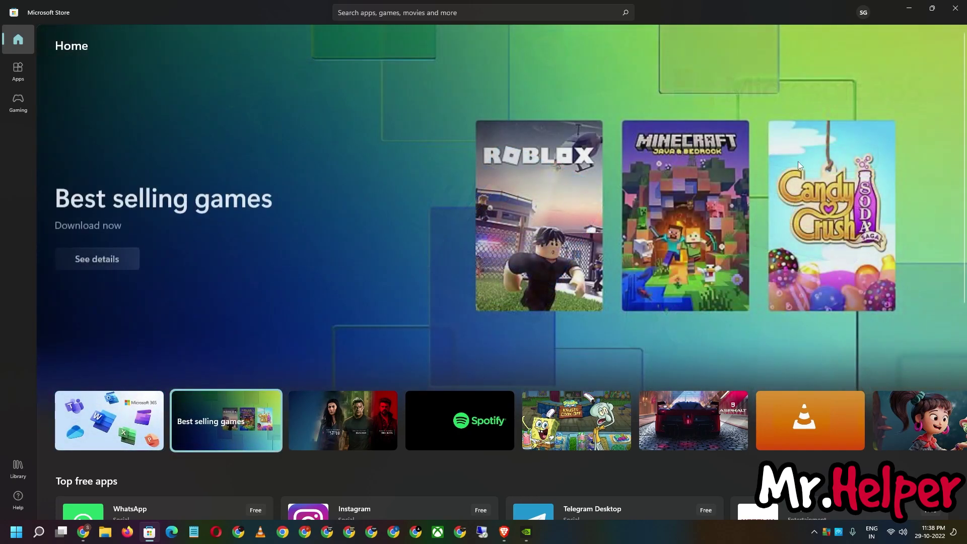
pyautogui.click(392, 9)
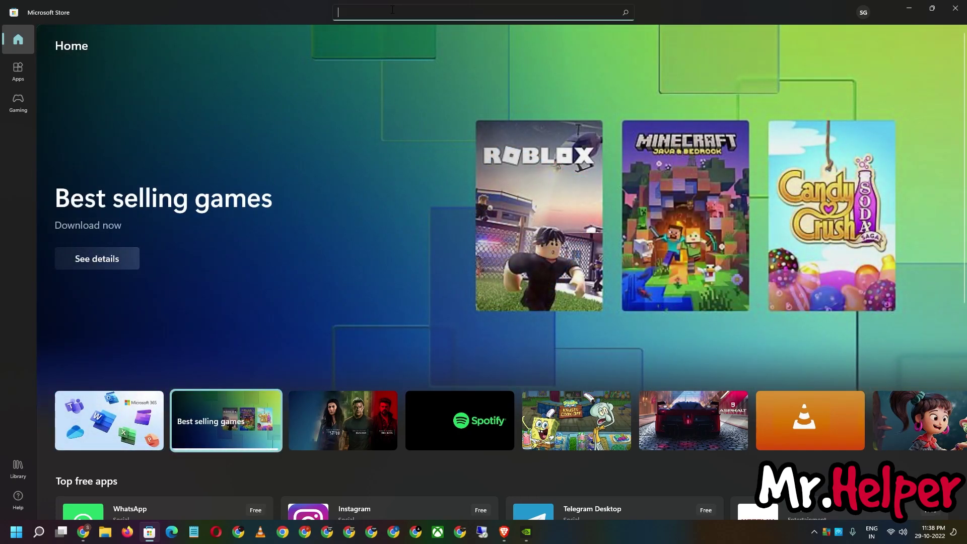
pyautogui.write('Roblox')
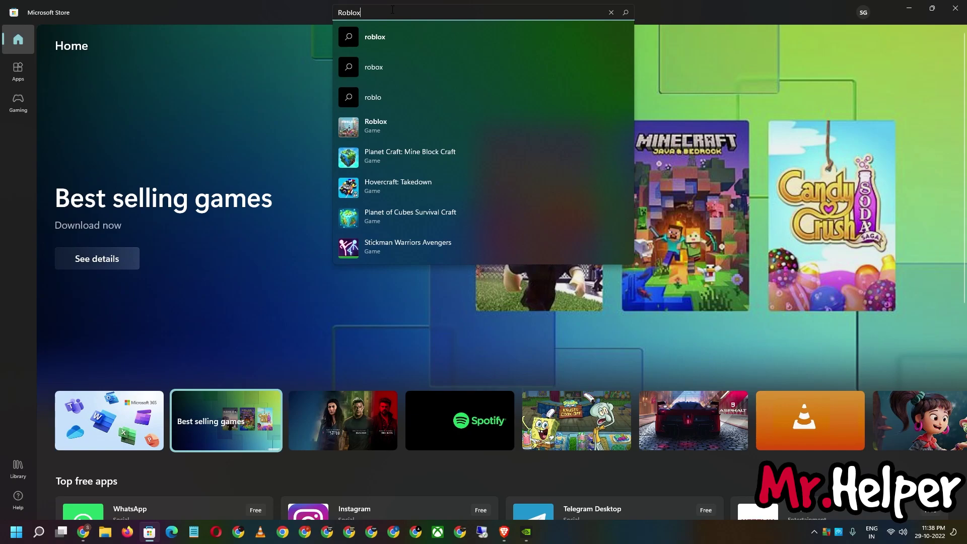
pyautogui.click(397, 125)
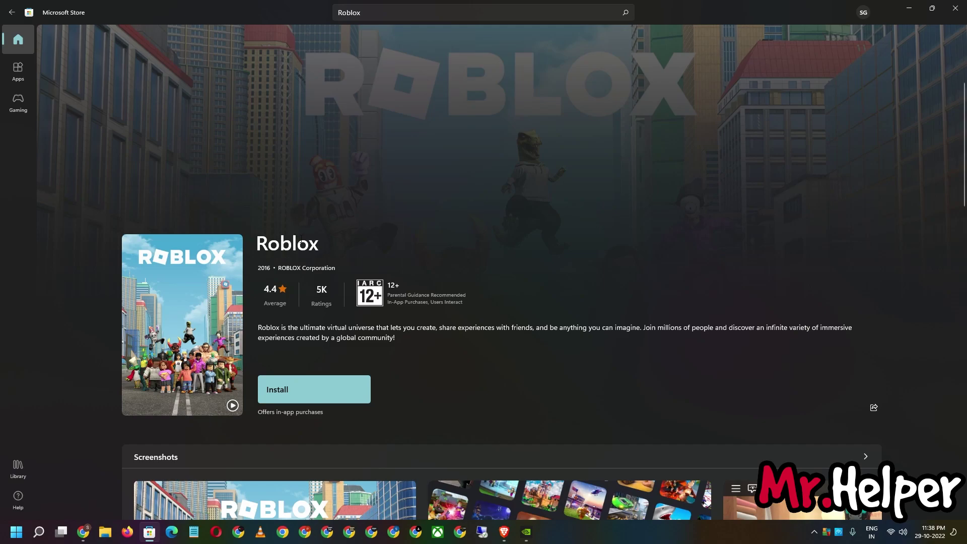
pyautogui.doubleClick(258, 244)
pyautogui.click(326, 382)
pyautogui.click(956, 6)
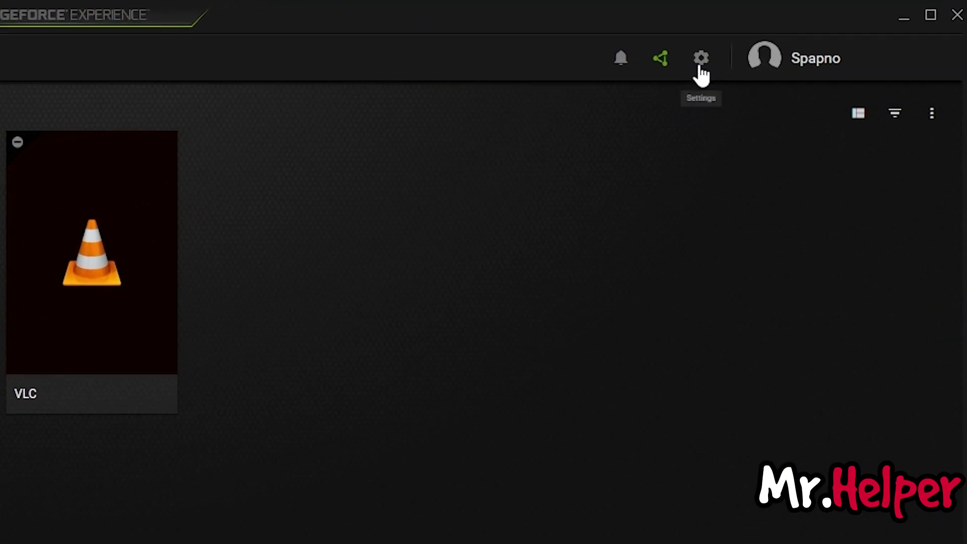
# - Add C:\Program Files as a scan location in the GeForce Experience Games & Apps settings
pyautogui.click(640, 81)
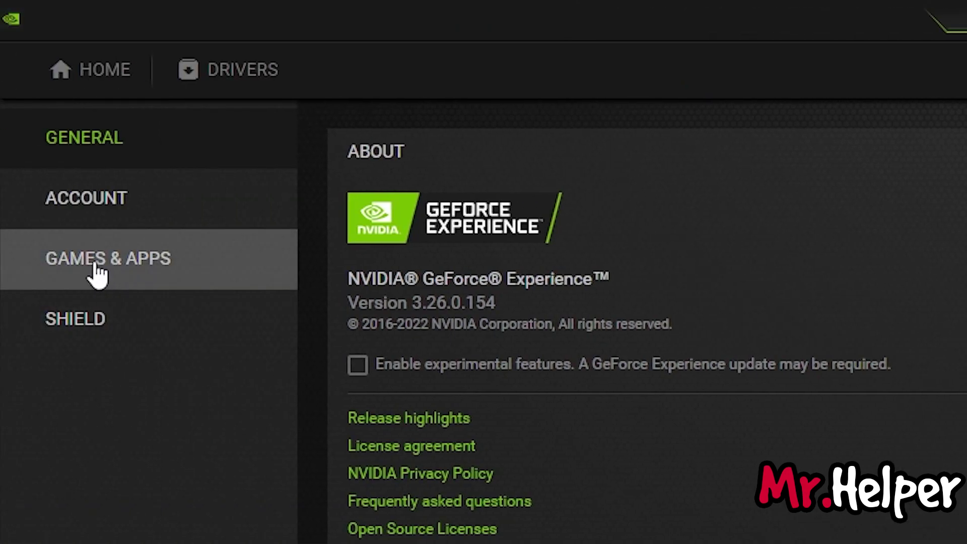
pyautogui.click(97, 274)
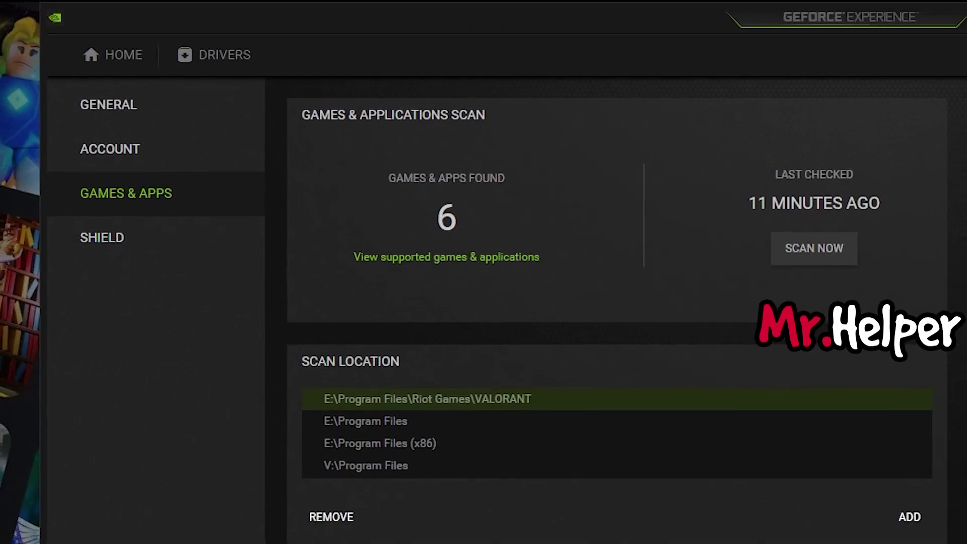
pyautogui.click(916, 519)
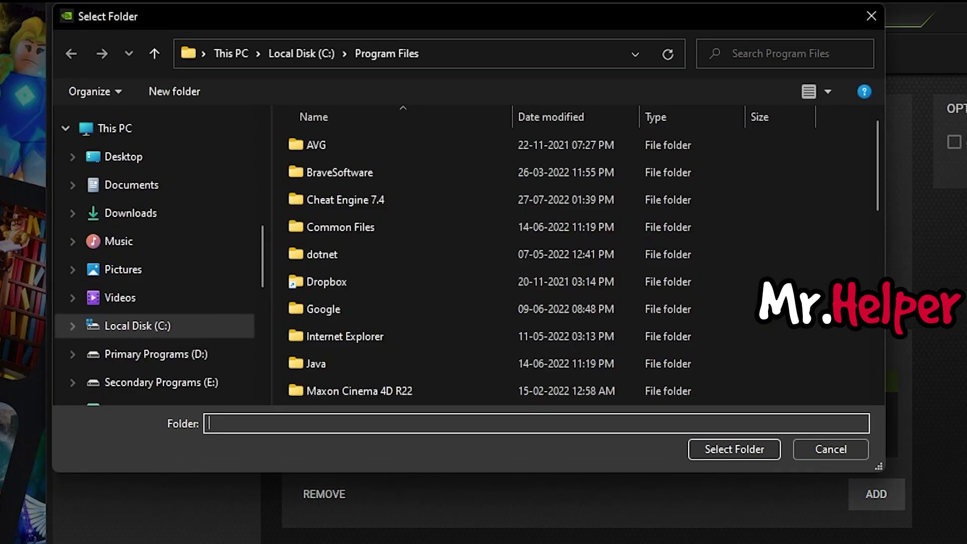
pyautogui.scroll(3, 179, 249)
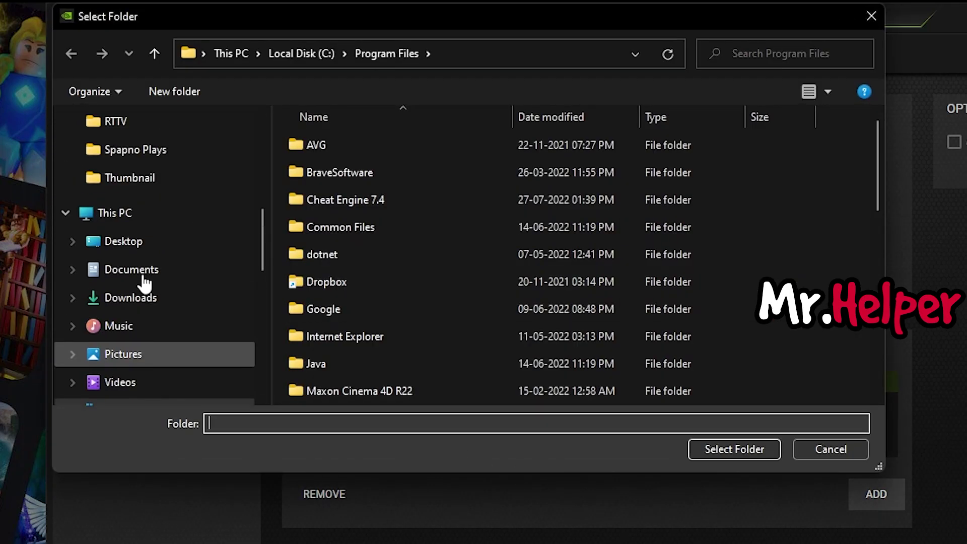
pyautogui.click(127, 216)
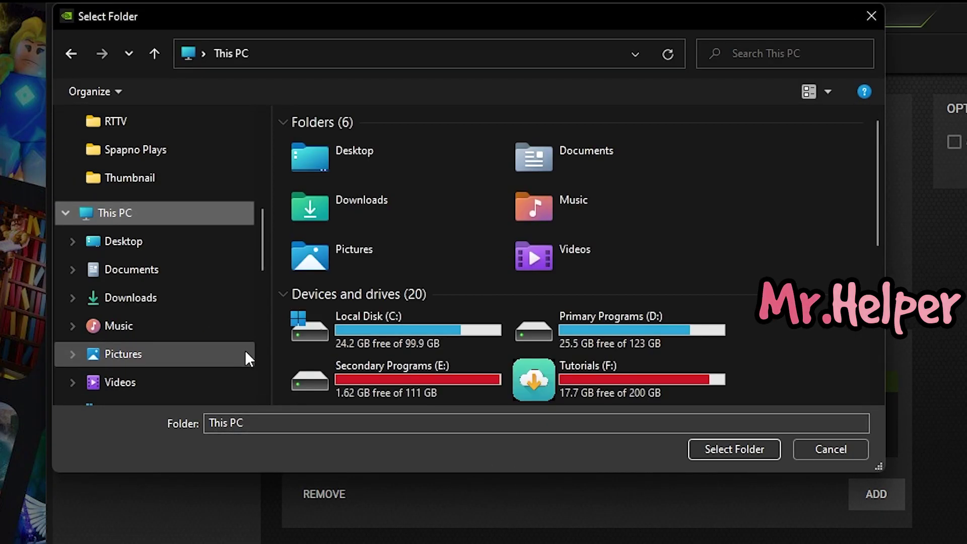
pyautogui.doubleClick(340, 339)
pyautogui.click(331, 206)
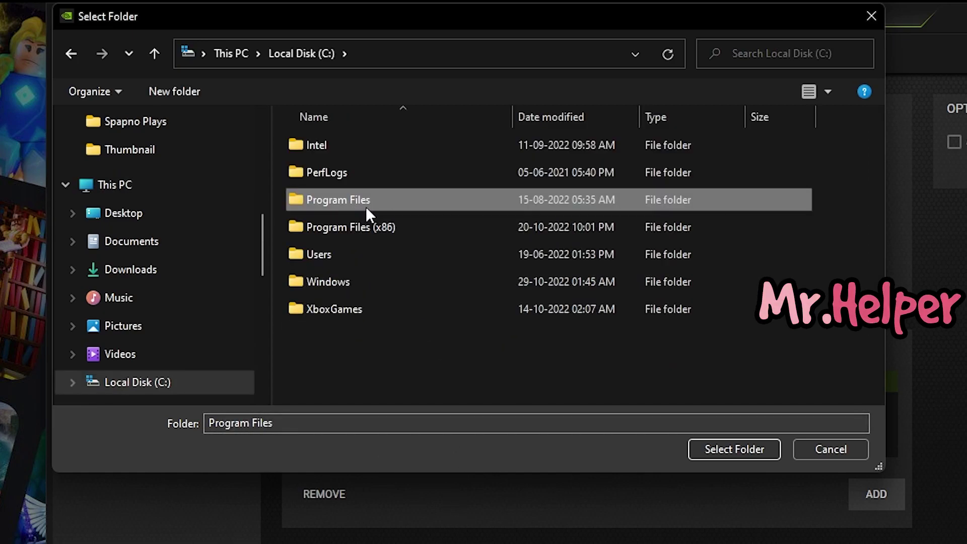
pyautogui.click(719, 452)
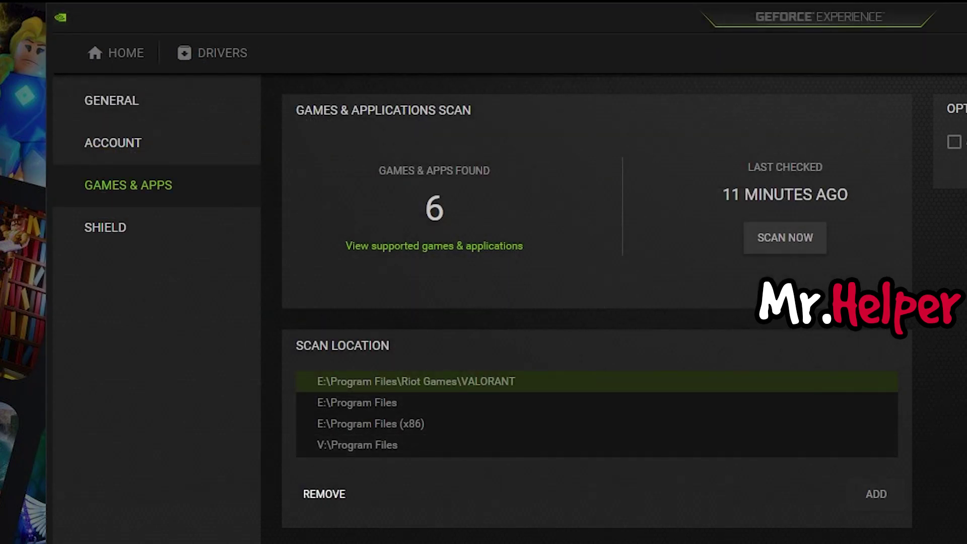
pyautogui.scroll(-1, 431, 425)
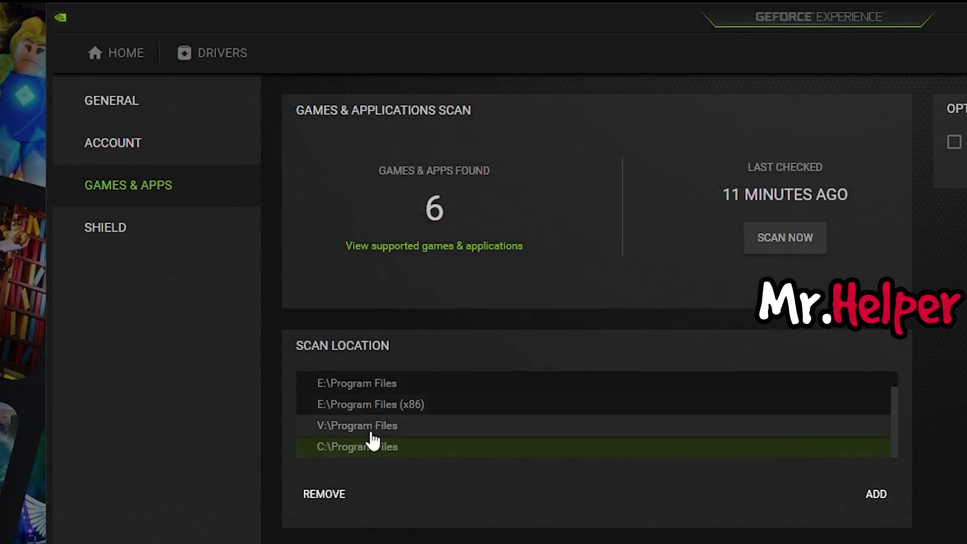
# - Add C:\Program Files (x86) as another scan location for games and applications
pyautogui.click(869, 495)
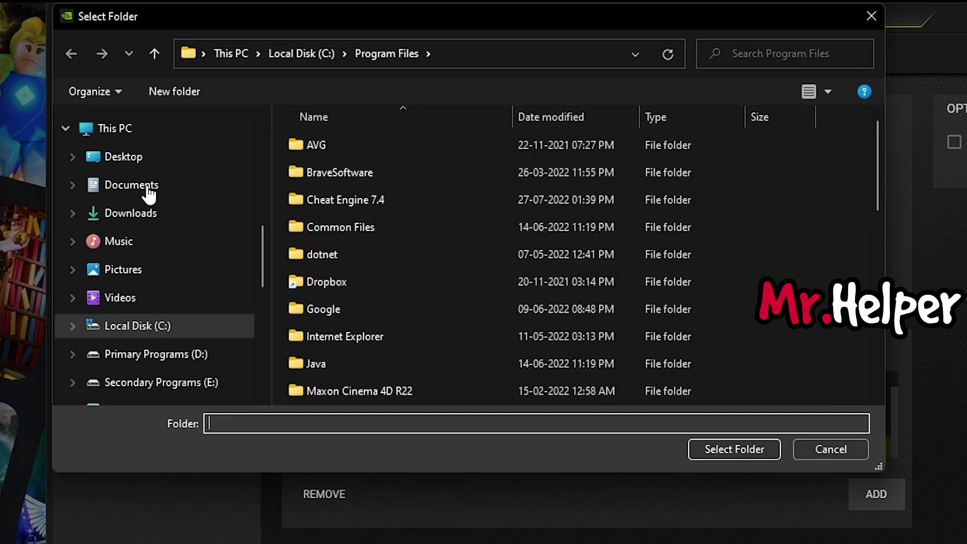
pyautogui.click(119, 132)
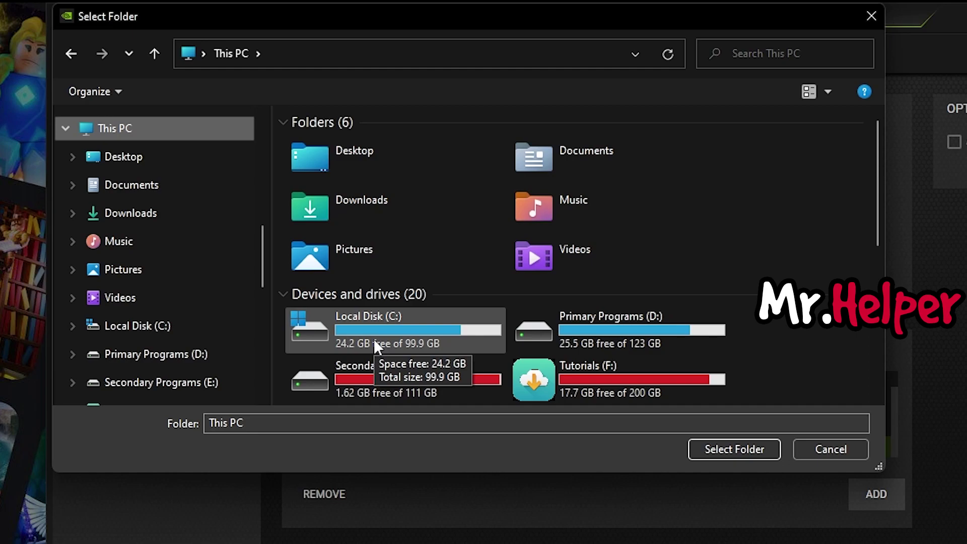
pyautogui.doubleClick(374, 340)
pyautogui.click(356, 228)
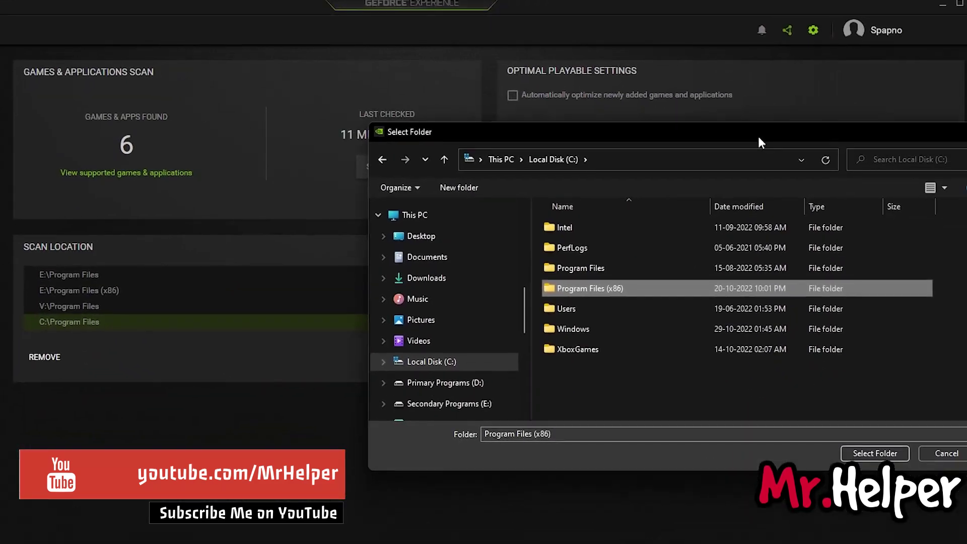
pyautogui.moveTo(759, 141); pyautogui.dragTo(751, 141)
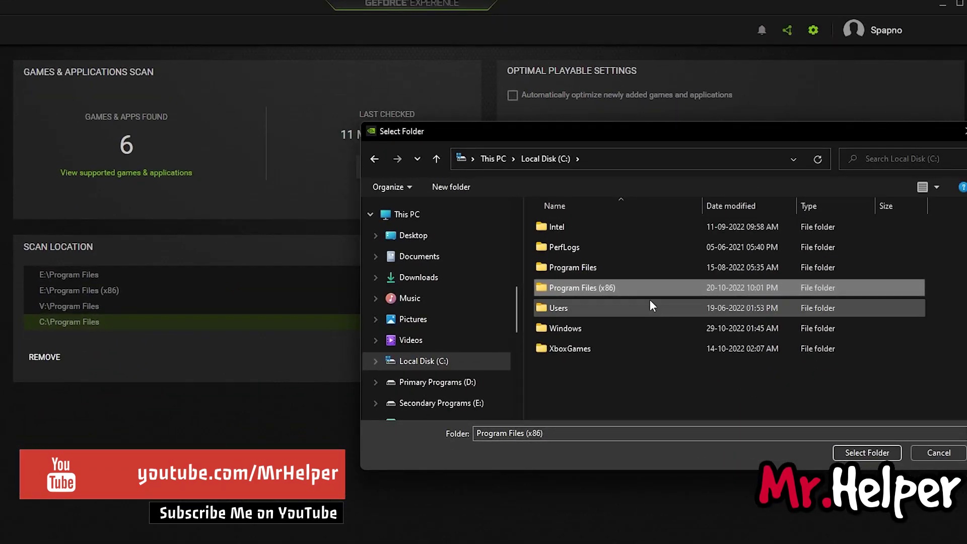
pyautogui.click(561, 270)
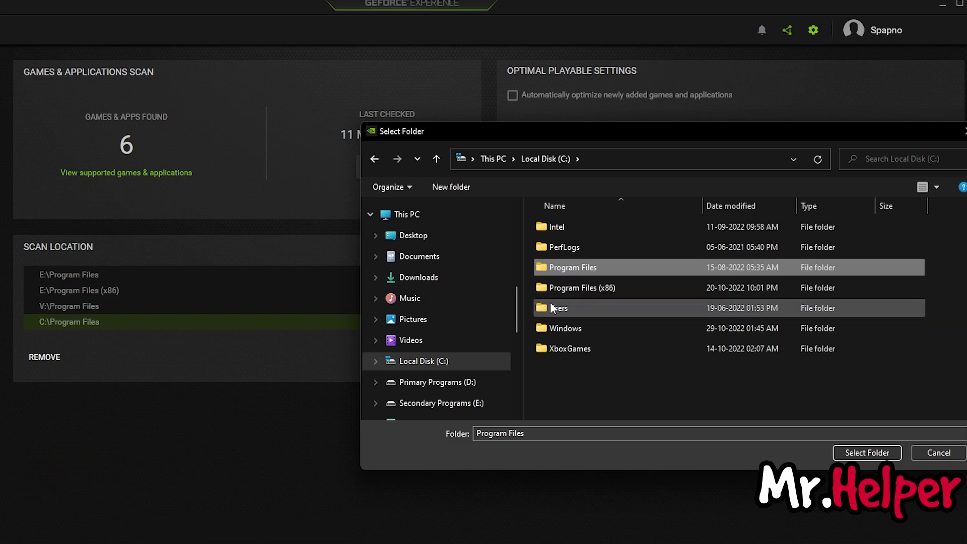
pyautogui.click(554, 292)
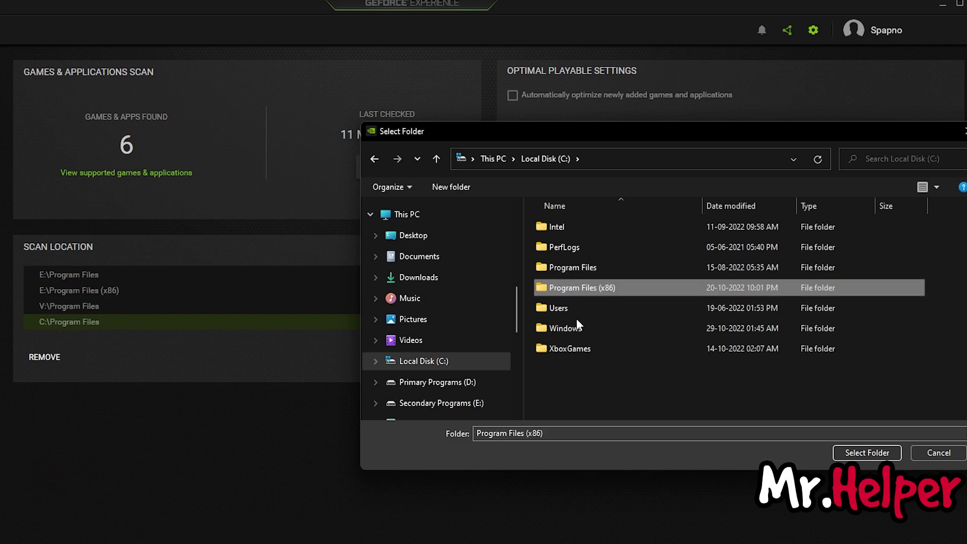
pyautogui.click(856, 453)
pyautogui.scroll(-1, 629, 324)
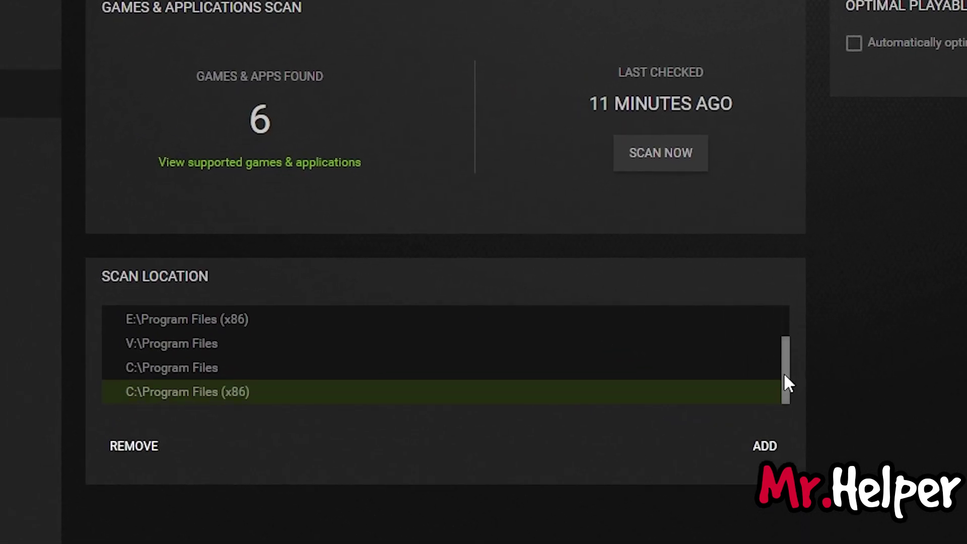
# - Check the C:\Program Files and C:\Program Files (x86) entries in the scan location list
pyautogui.click(134, 337)
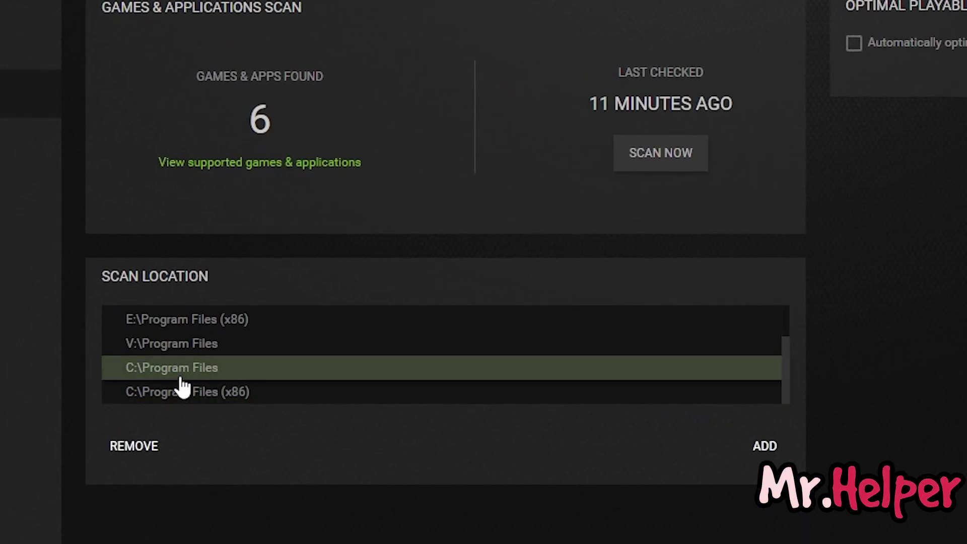
pyautogui.click(185, 392)
pyautogui.click(181, 368)
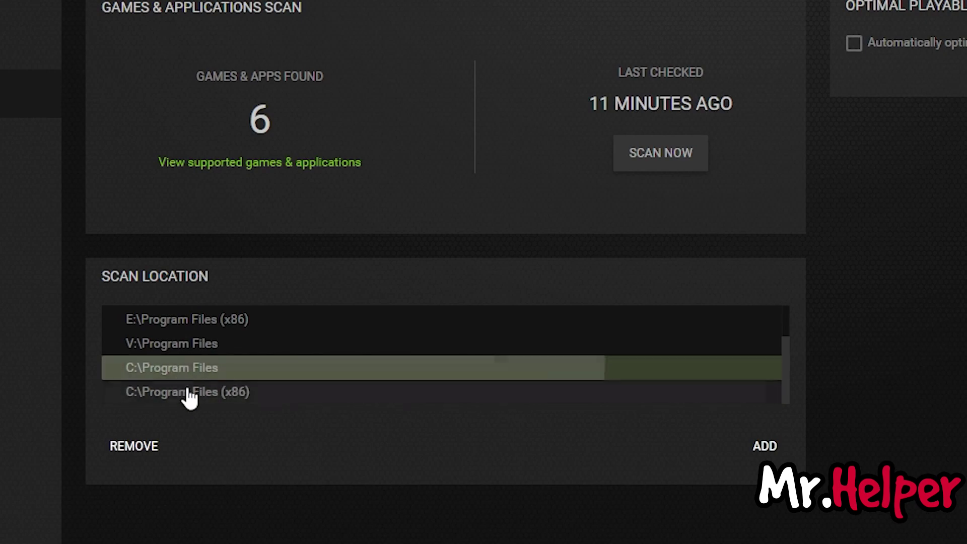
pyautogui.click(189, 397)
pyautogui.click(183, 373)
pyautogui.click(190, 400)
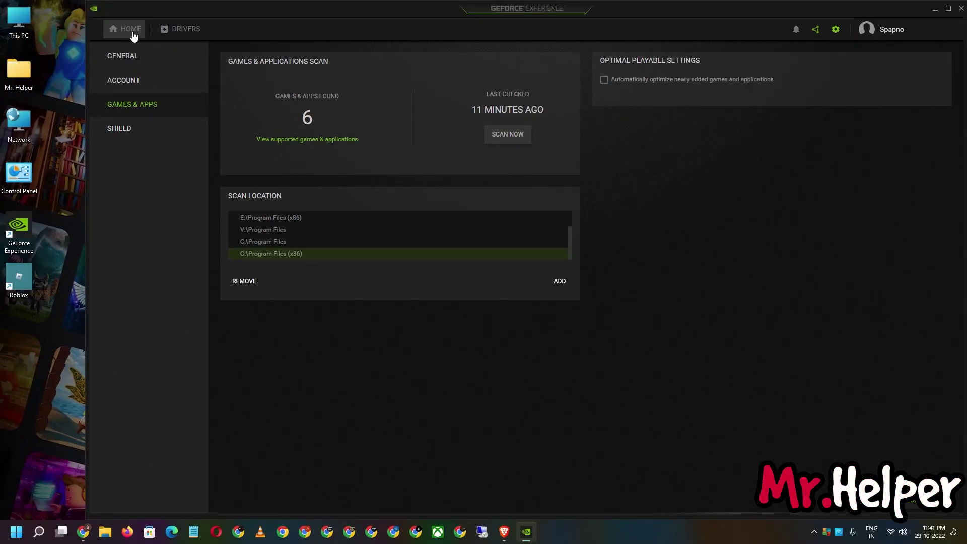
# - Return to the home library and rescan for games and apps
pyautogui.click(129, 29)
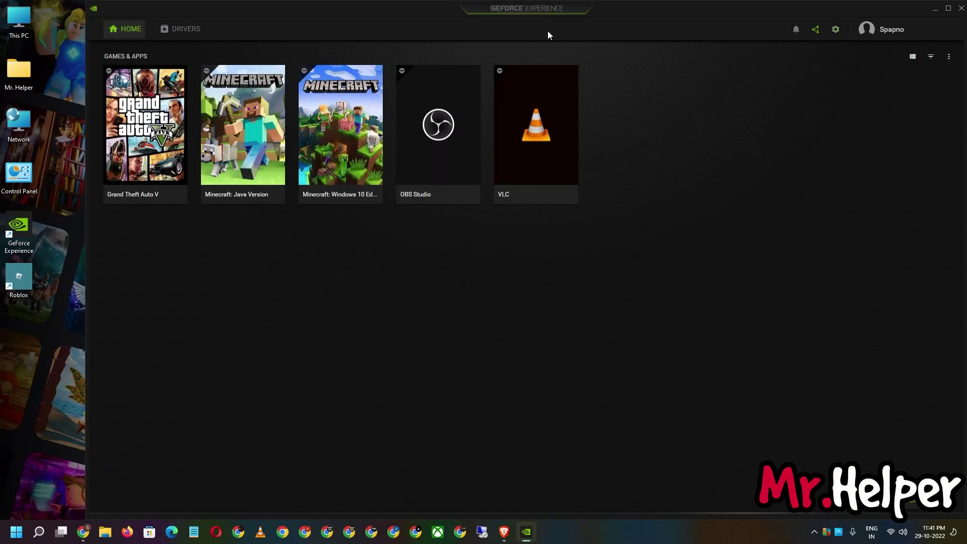
pyautogui.click(916, 163)
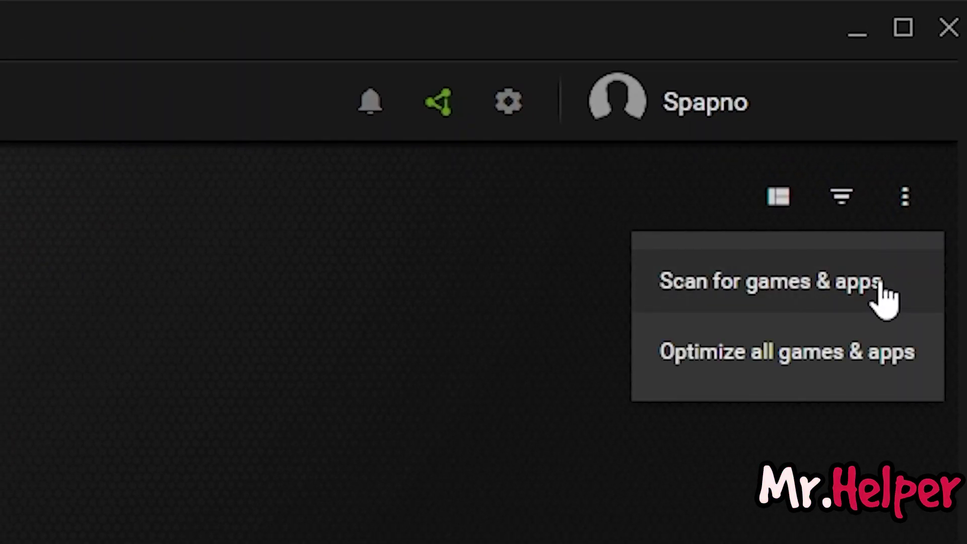
pyautogui.click(882, 284)
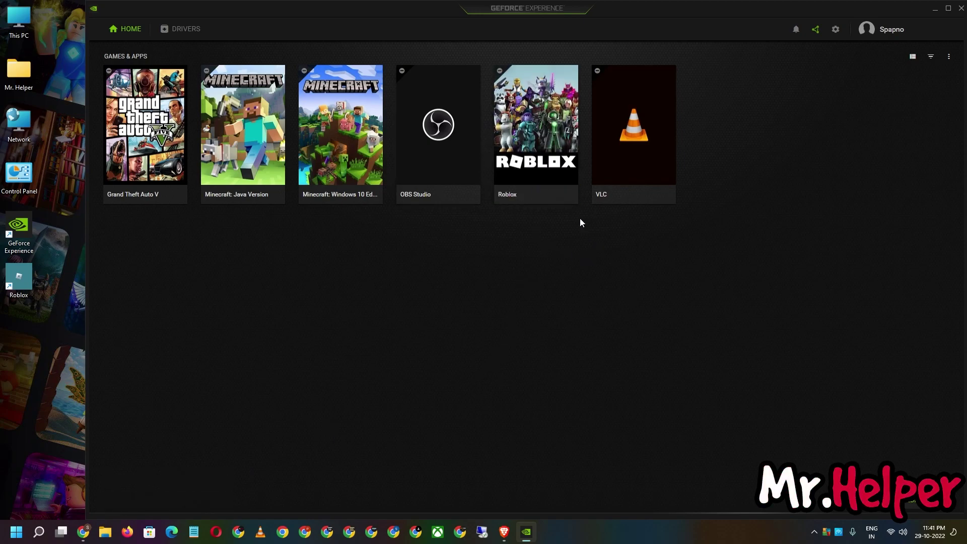
# - Check the Roblox entry's details page in the games library, return to the list, and minimize the window
pyautogui.moveTo(546, 199)
pyautogui.click(536, 140)
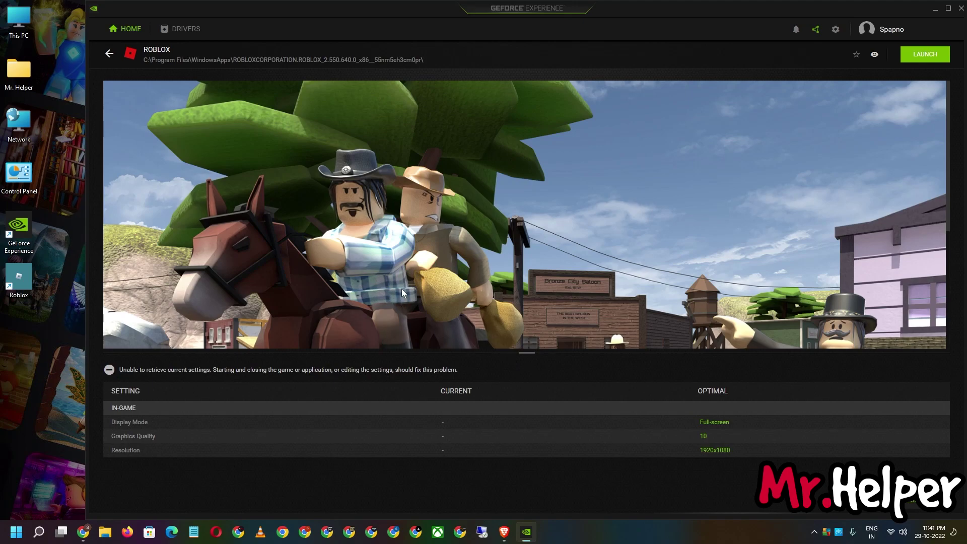
pyautogui.click(105, 50)
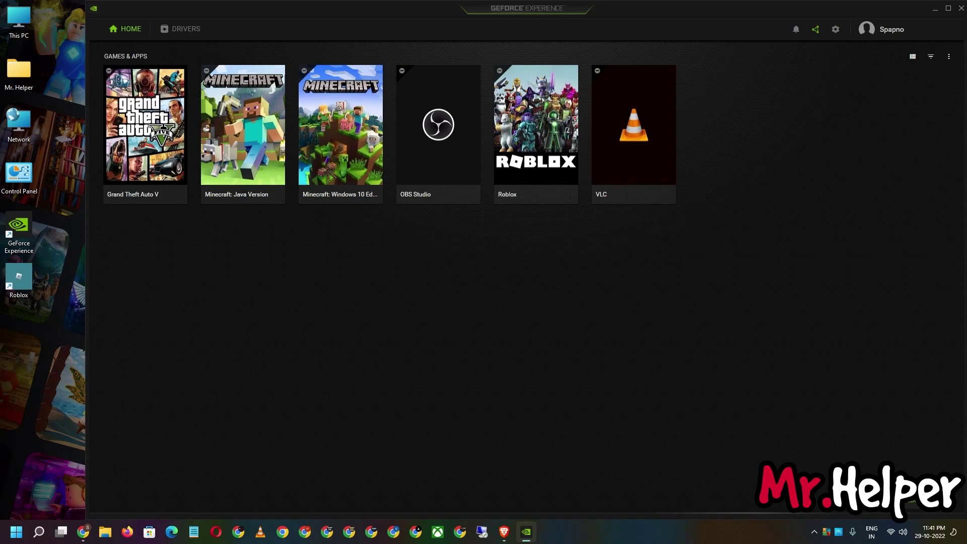
pyautogui.click(935, 9)
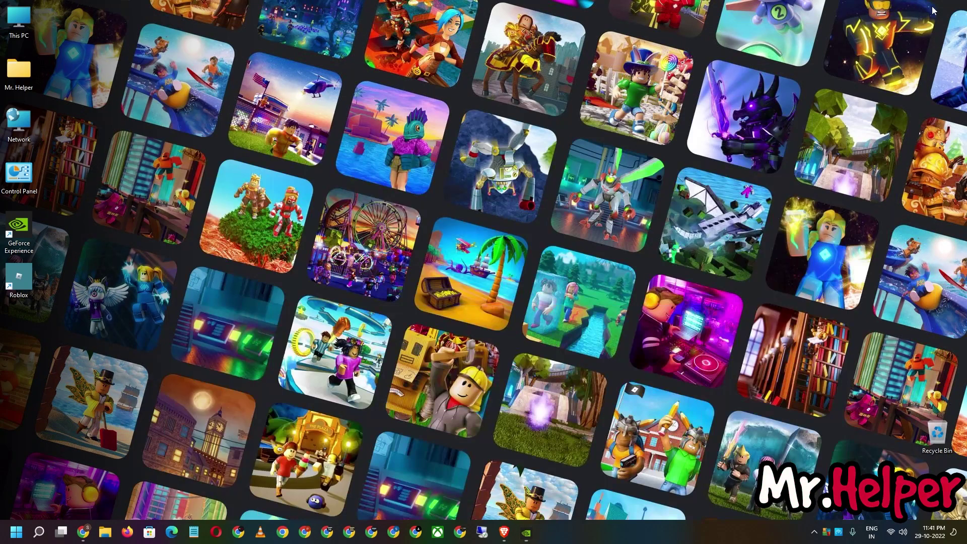
# - Switch to the Mr. Helper YouTube channel in Chrome and subscribe to all five channels under Support Other Channels
pyautogui.click(92, 533)
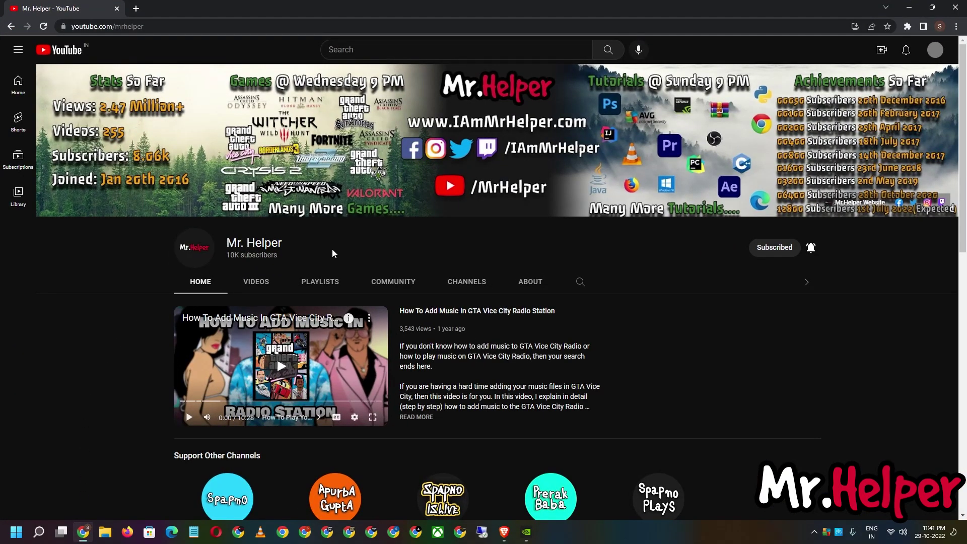
pyautogui.scroll(-2, 332, 257)
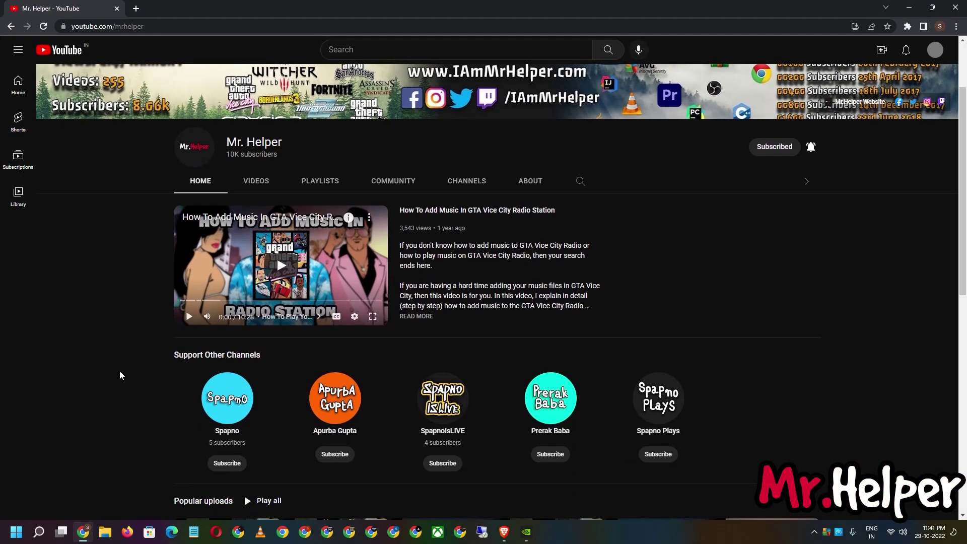
pyautogui.scroll(2, 119, 376)
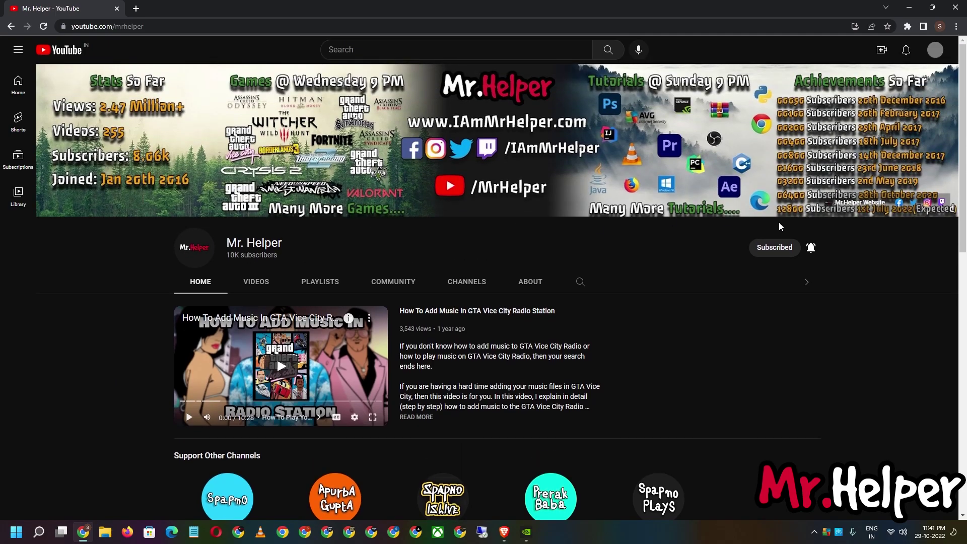
pyautogui.scroll(-3, 159, 366)
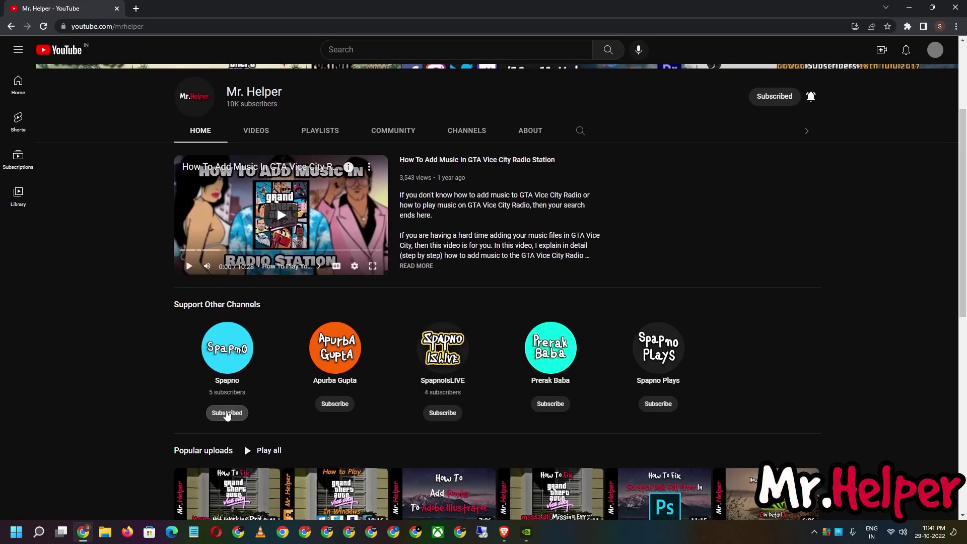
pyautogui.click(333, 405)
pyautogui.click(443, 413)
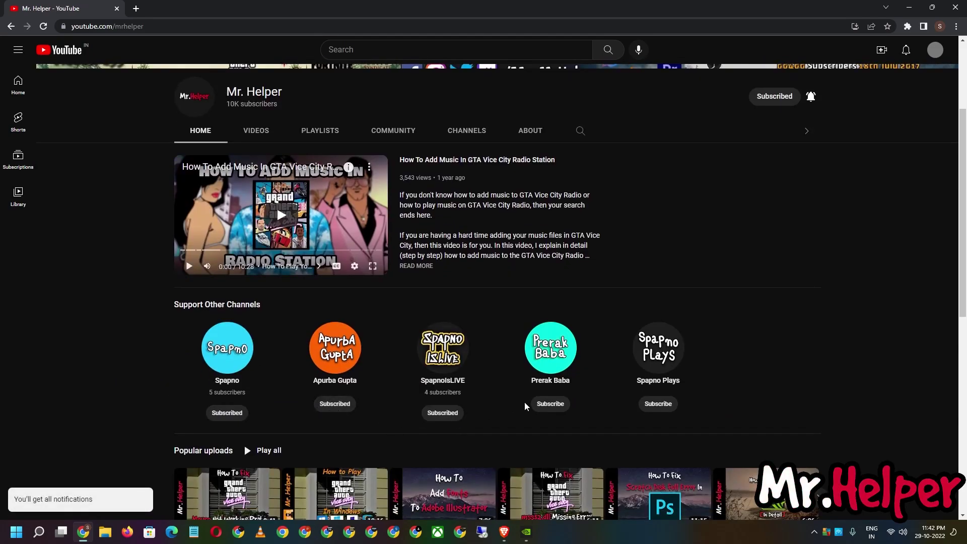
pyautogui.click(548, 404)
pyautogui.click(658, 403)
# - Review the channel page once more and minimize the browser to show the desktop
pyautogui.scroll(2, 784, 316)
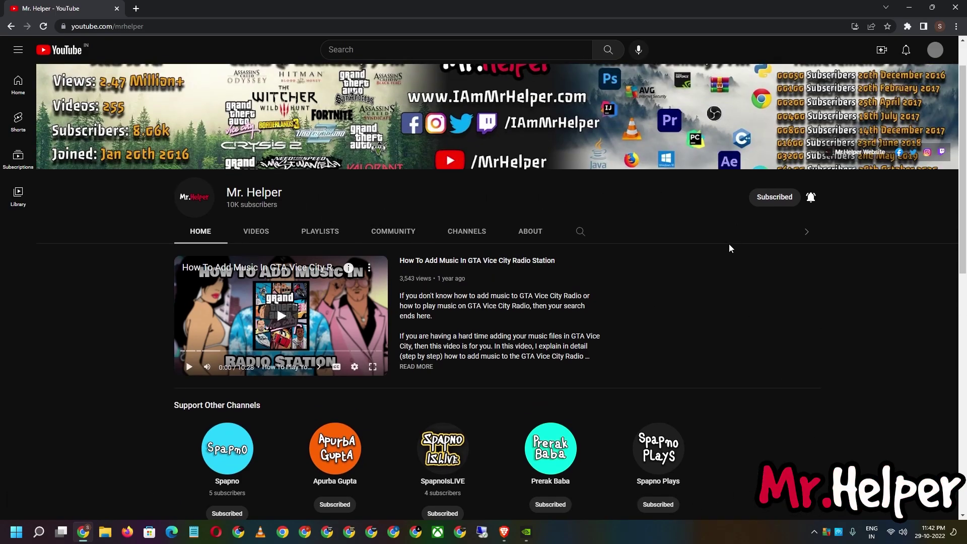
pyautogui.scroll(-2, 731, 247)
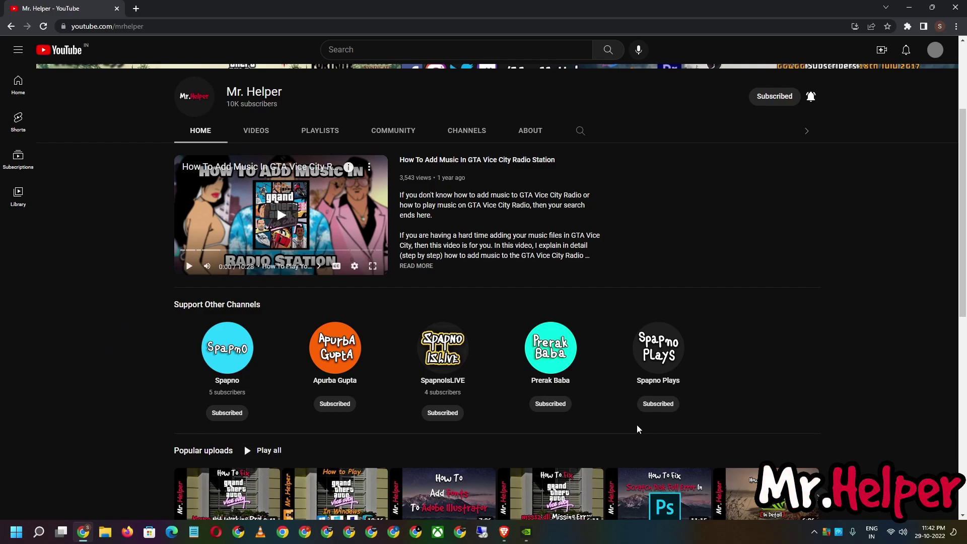
pyautogui.scroll(3, 792, 392)
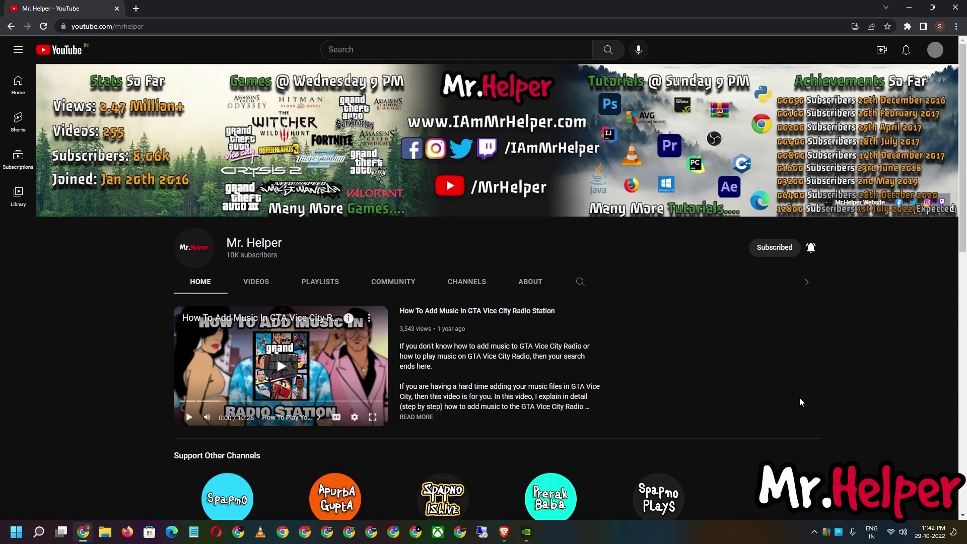
pyautogui.click(909, 7)
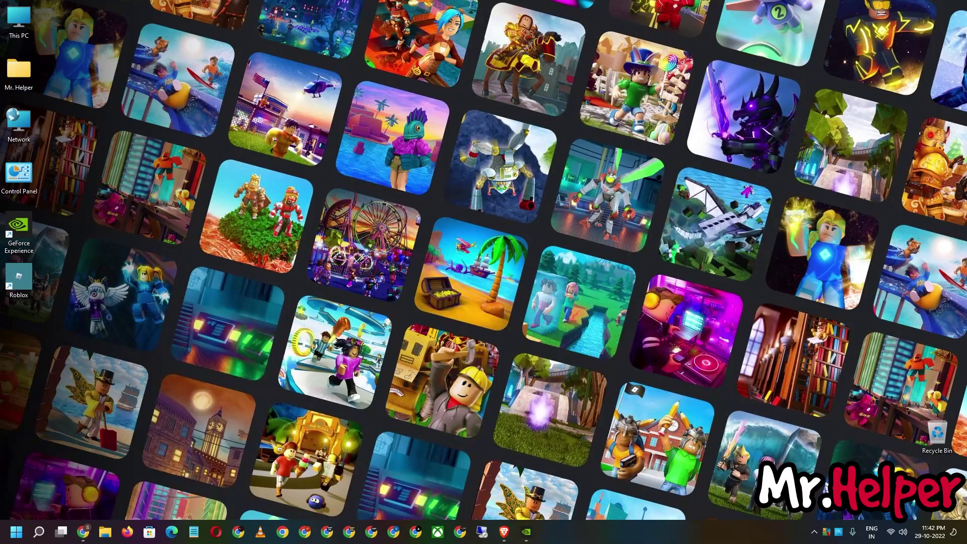